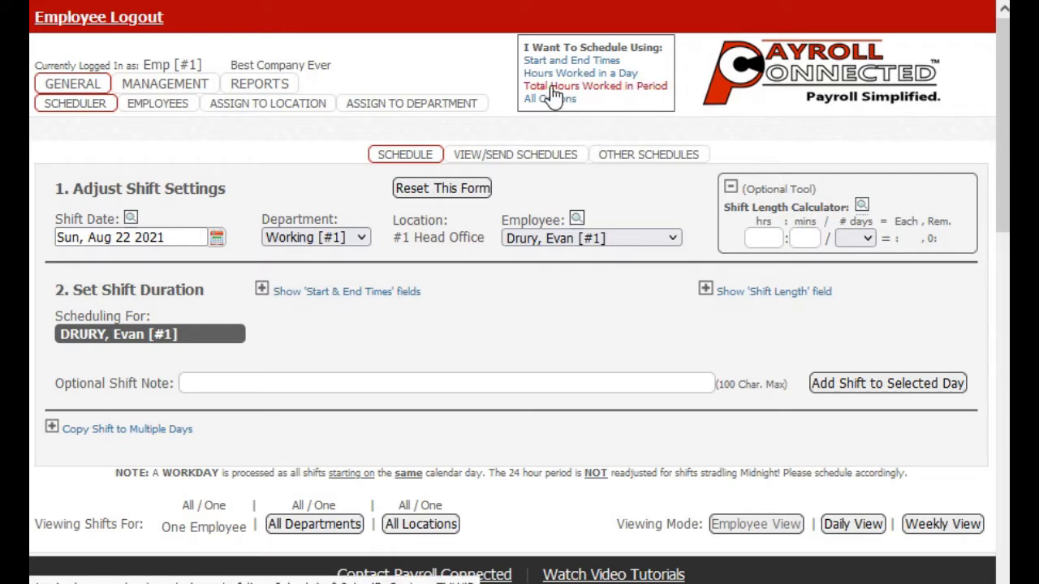
Set up scheduling by Total Hours Worked in Period, with Mon, Aug 09 2021 as the shift date and the employee selected
{"action": "left_click", "coordinate": [628, 90]}
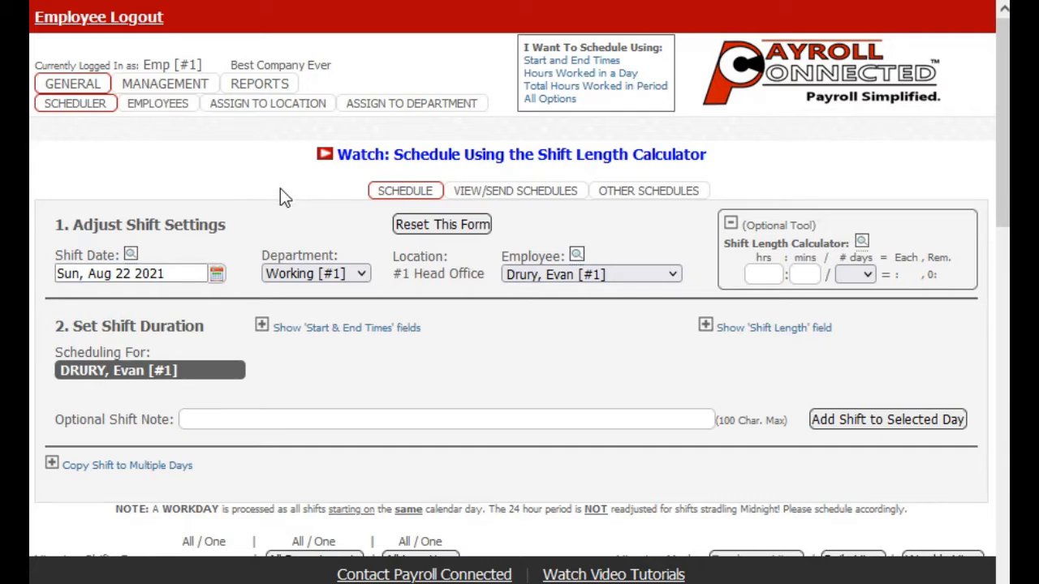
{"action": "left_click", "coordinate": [218, 278]}
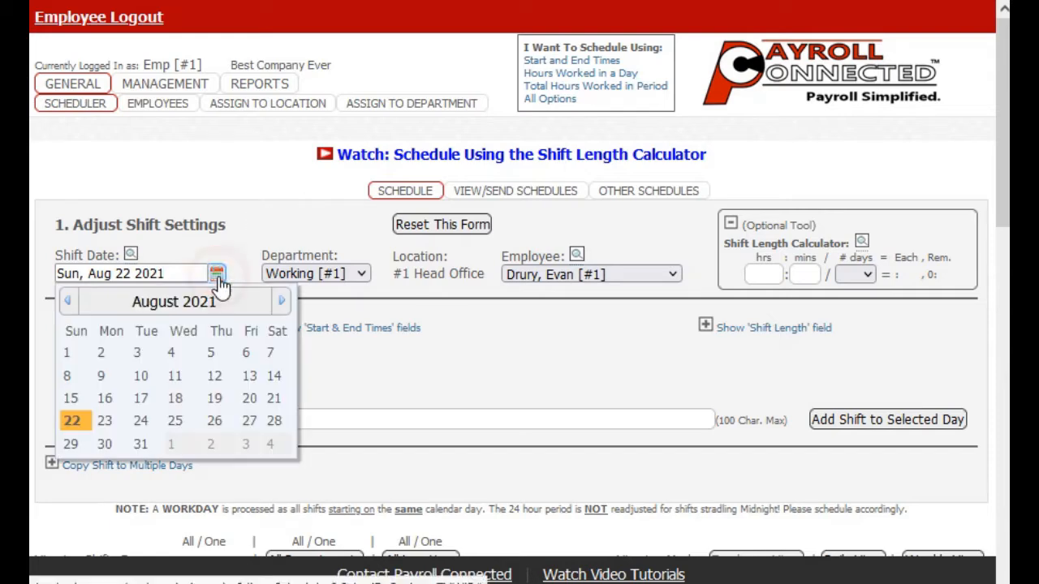
{"action": "left_click", "coordinate": [108, 379]}
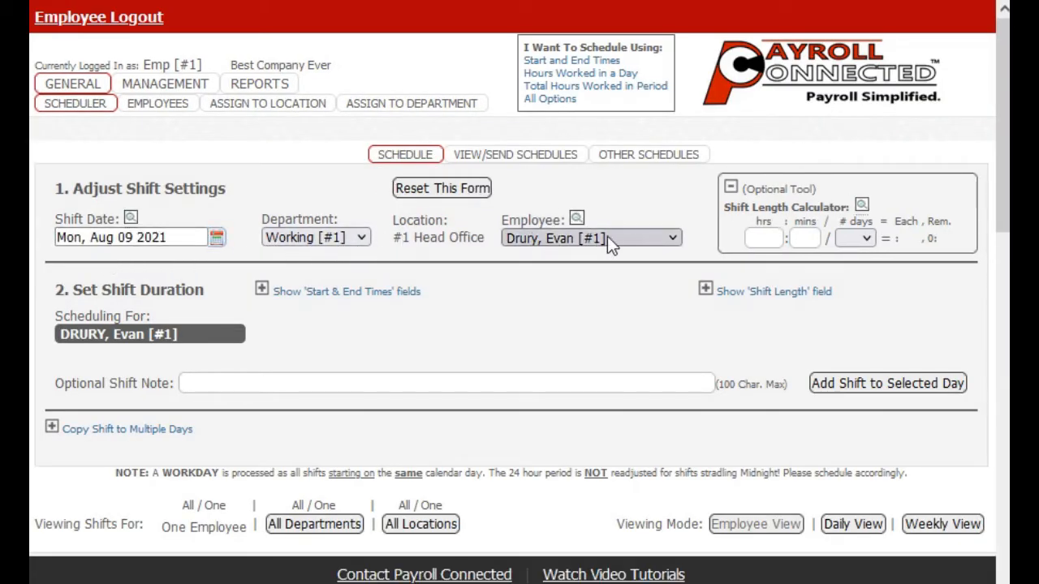
{"action": "left_click", "coordinate": [629, 238]}
{"action": "left_click", "coordinate": [597, 262]}
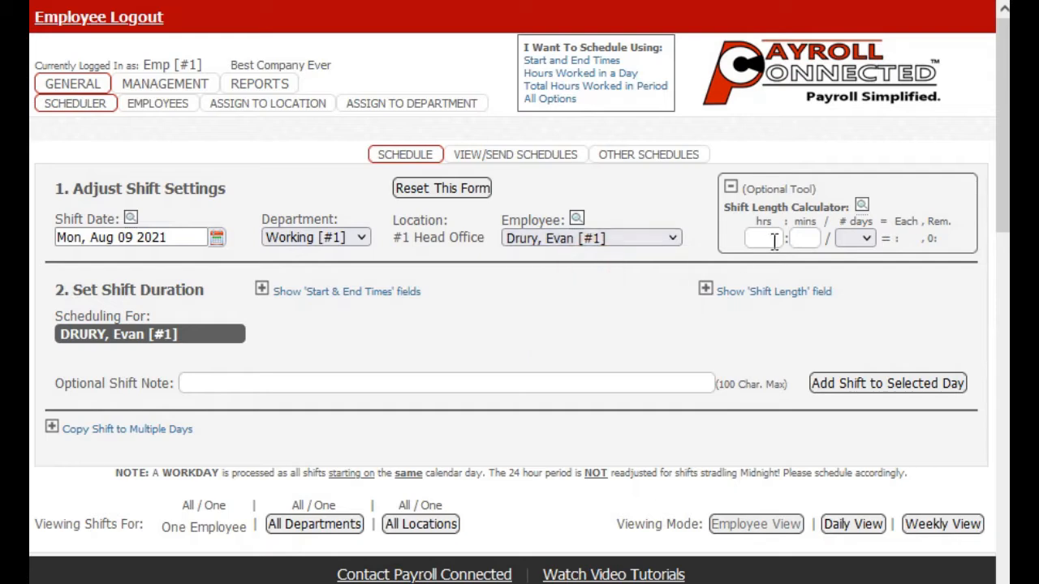
Divide 80 hours over 10 days with the Shift Length Calculator
{"action": "left_click", "coordinate": [764, 237]}
{"action": "type", "text": "80"}
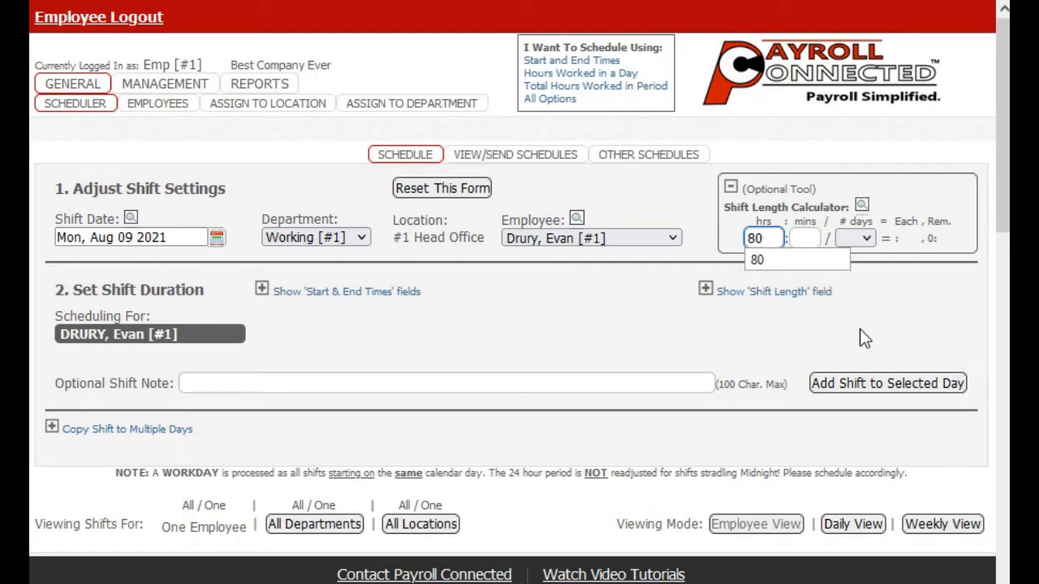
{"action": "left_click", "coordinate": [805, 238]}
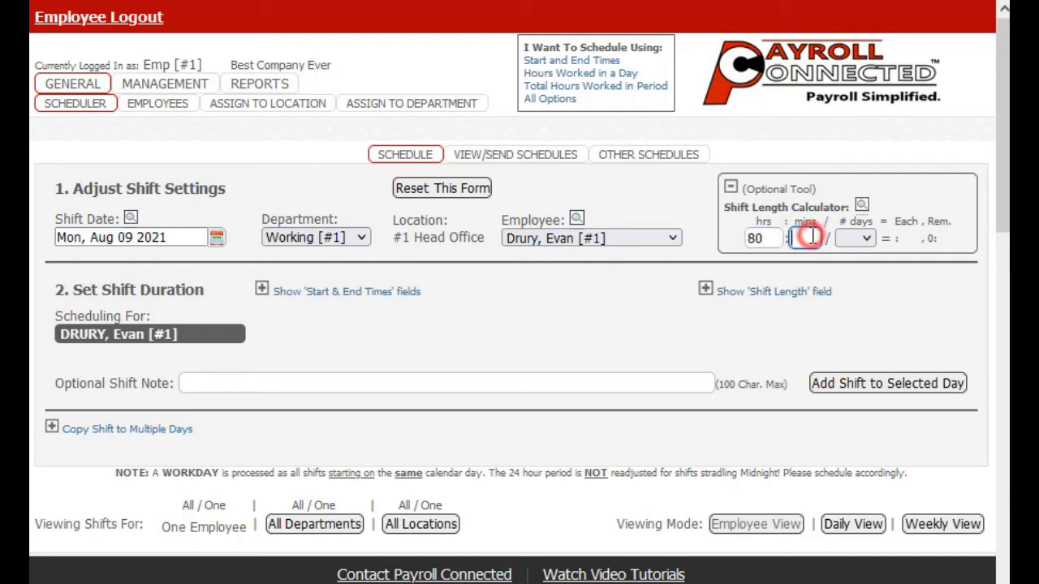
{"action": "left_click", "coordinate": [866, 240]}
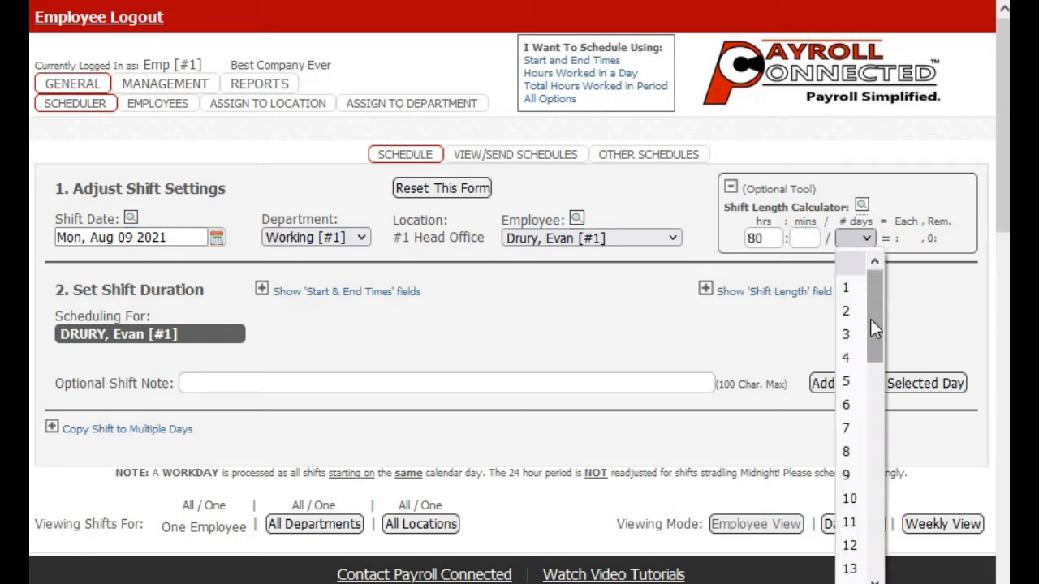
{"action": "left_click", "coordinate": [848, 498]}
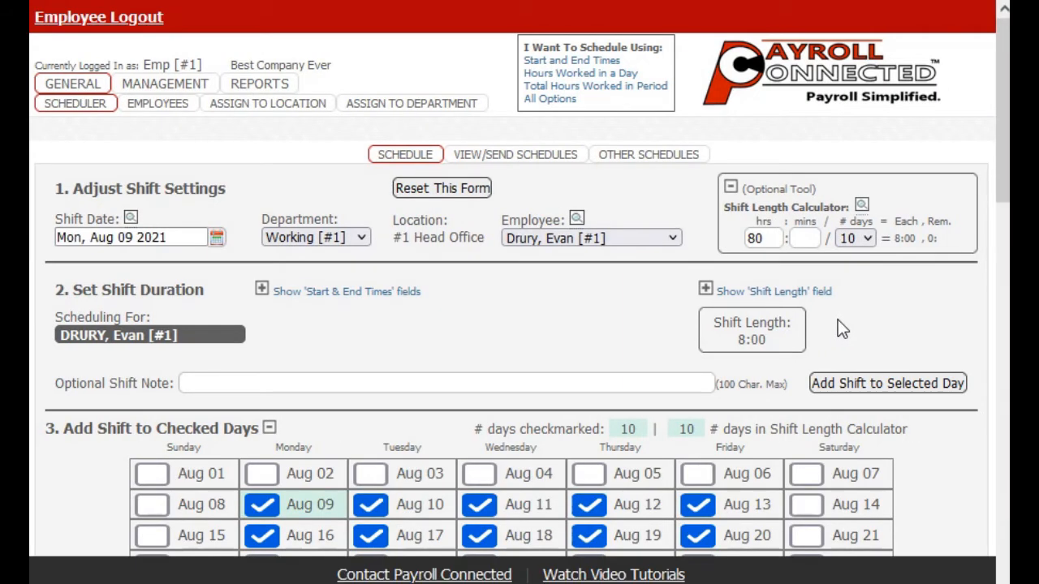
Add the calculated shifts to the schedule for the checked days and review them in the employee's calendar
{"action": "scroll", "coordinate": [839, 329], "scroll_direction": "down", "scroll_amount": 2}
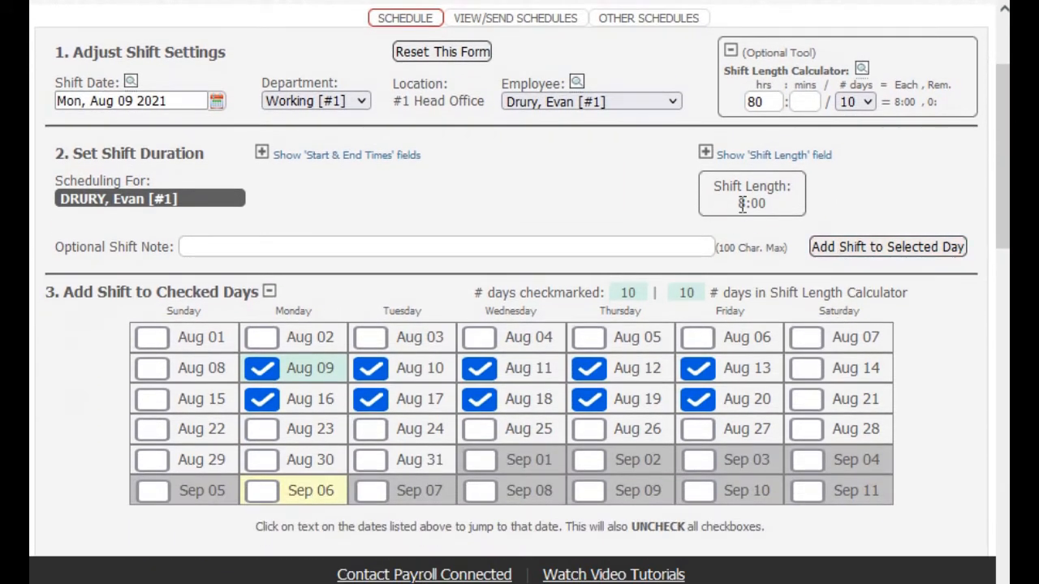
{"action": "left_click", "coordinate": [742, 205]}
{"action": "scroll", "coordinate": [774, 220], "scroll_direction": "down", "scroll_amount": 2}
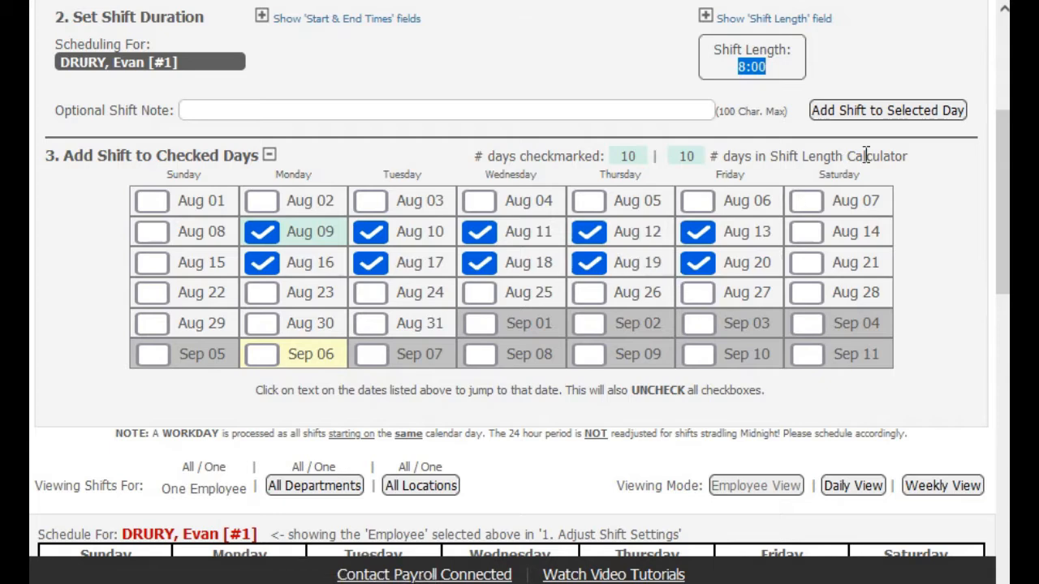
{"action": "left_click", "coordinate": [895, 115]}
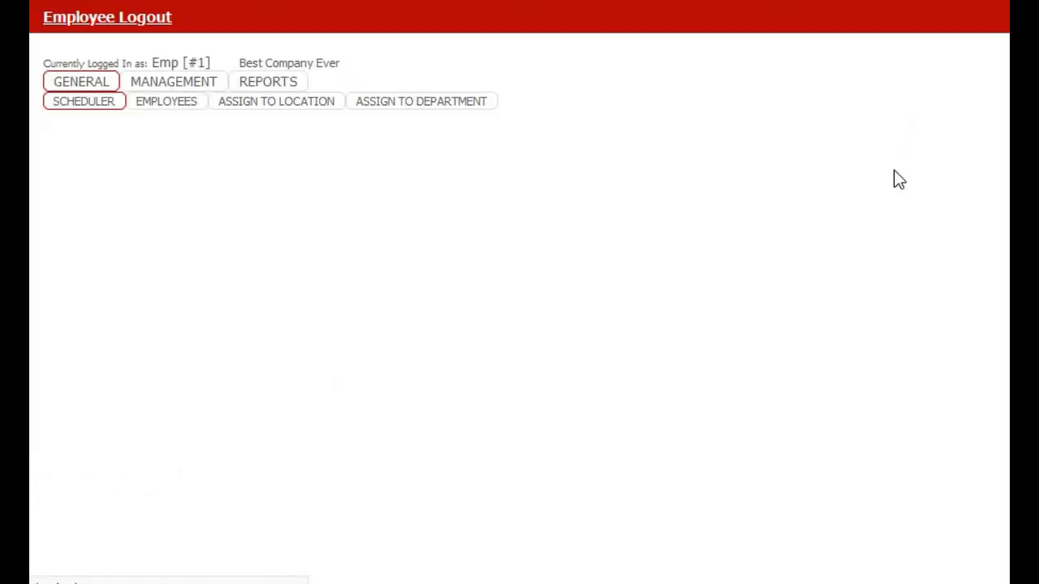
{"action": "scroll", "coordinate": [792, 281], "scroll_direction": "down", "scroll_amount": 7}
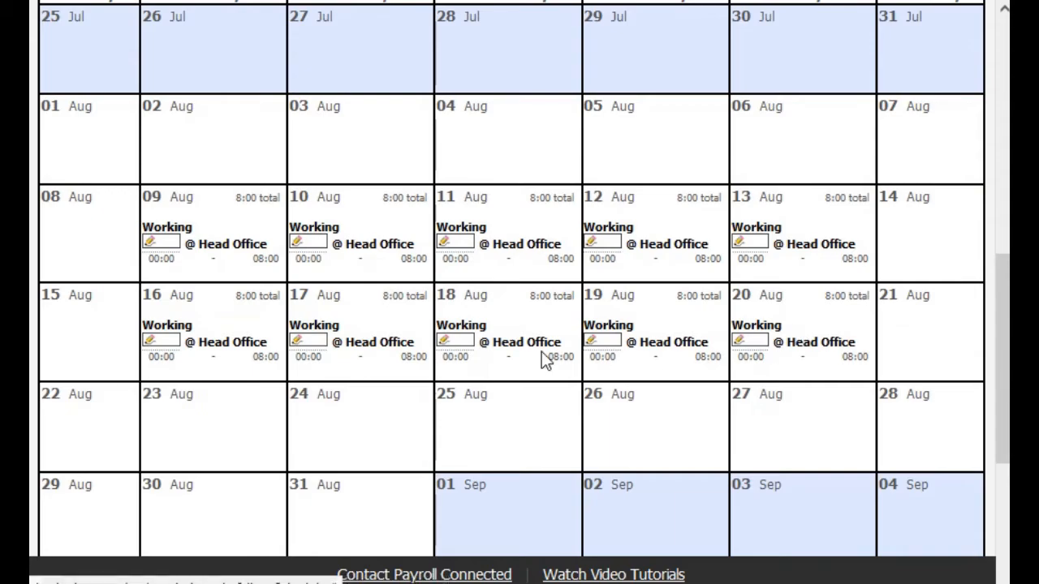
{"action": "scroll", "coordinate": [541, 351], "scroll_direction": "up", "scroll_amount": 6}
{"action": "scroll", "coordinate": [542, 351], "scroll_direction": "up", "scroll_amount": 2}
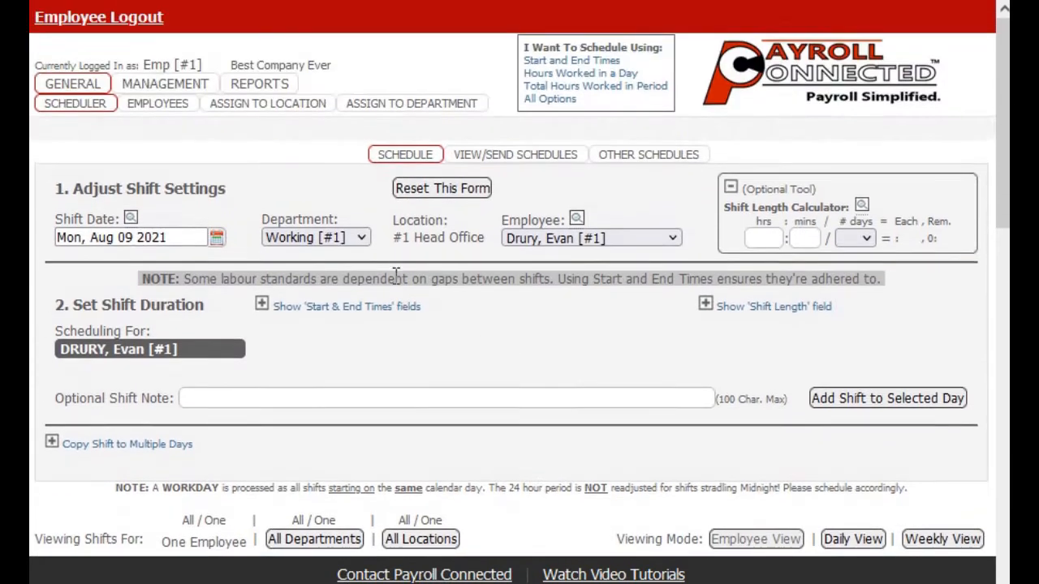
Prepare the payroll with both the pay period end date and the employees' payment date set to Sat, Aug 21 2021
{"action": "mouse_move", "coordinate": [146, 86]}
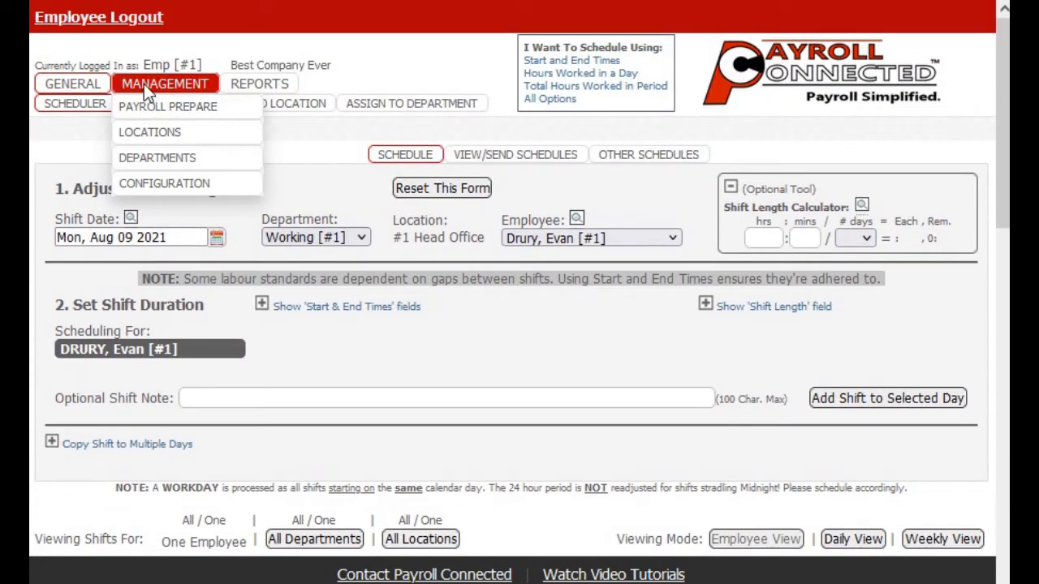
{"action": "left_click", "coordinate": [193, 108]}
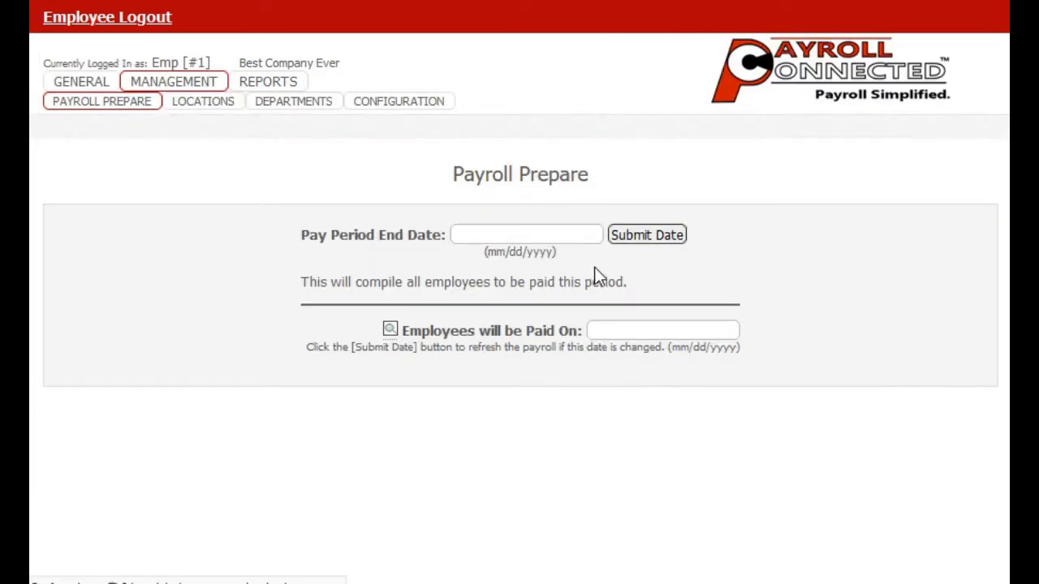
{"action": "left_click", "coordinate": [612, 234]}
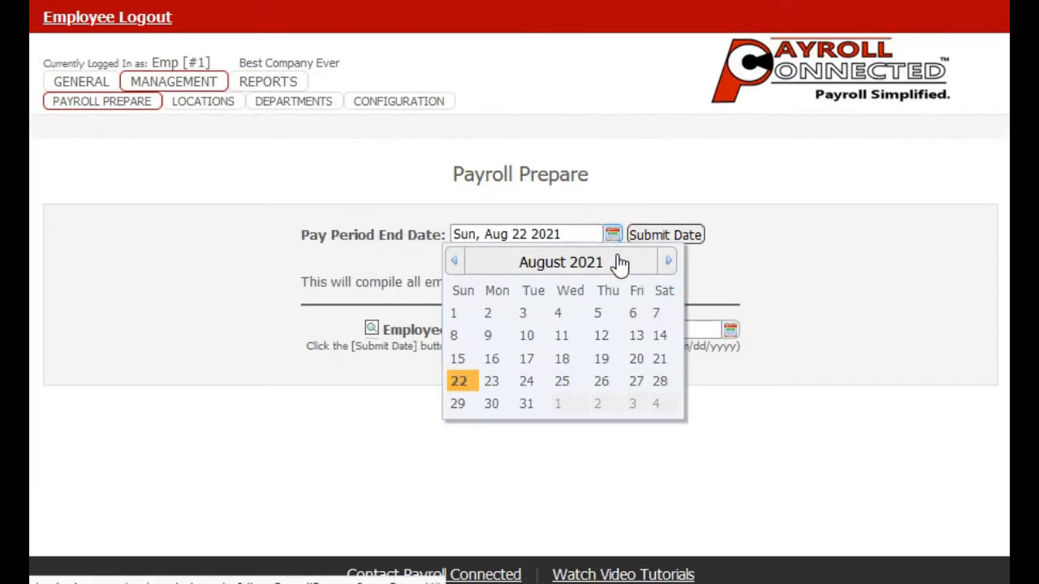
{"action": "left_click", "coordinate": [659, 359]}
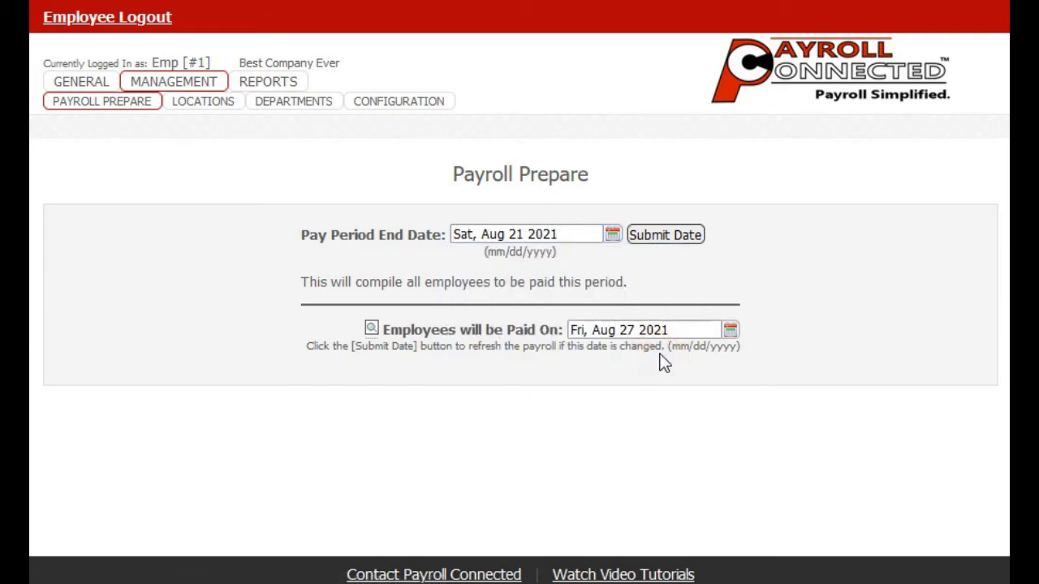
{"action": "left_click", "coordinate": [730, 330]}
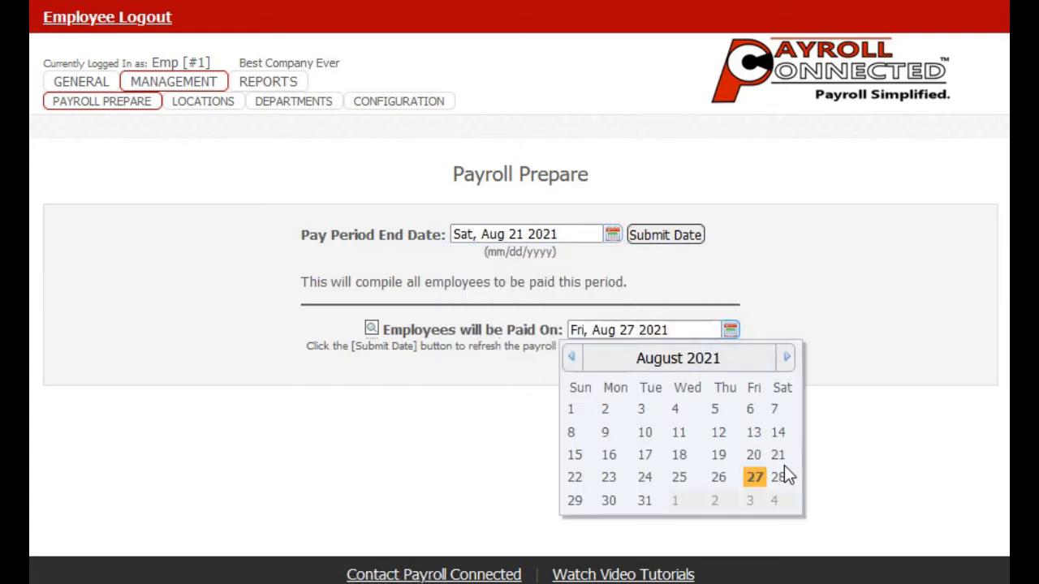
{"action": "left_click", "coordinate": [780, 460]}
{"action": "left_click", "coordinate": [669, 234]}
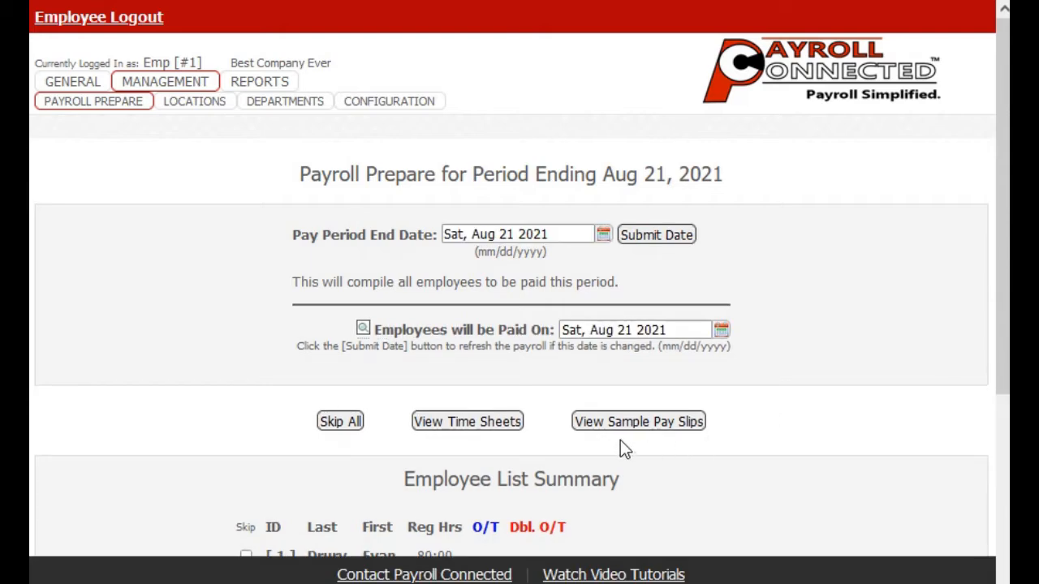
Check the sample pay slips, then mark the payroll as reviewed and move on to finalization
{"action": "left_click", "coordinate": [650, 422]}
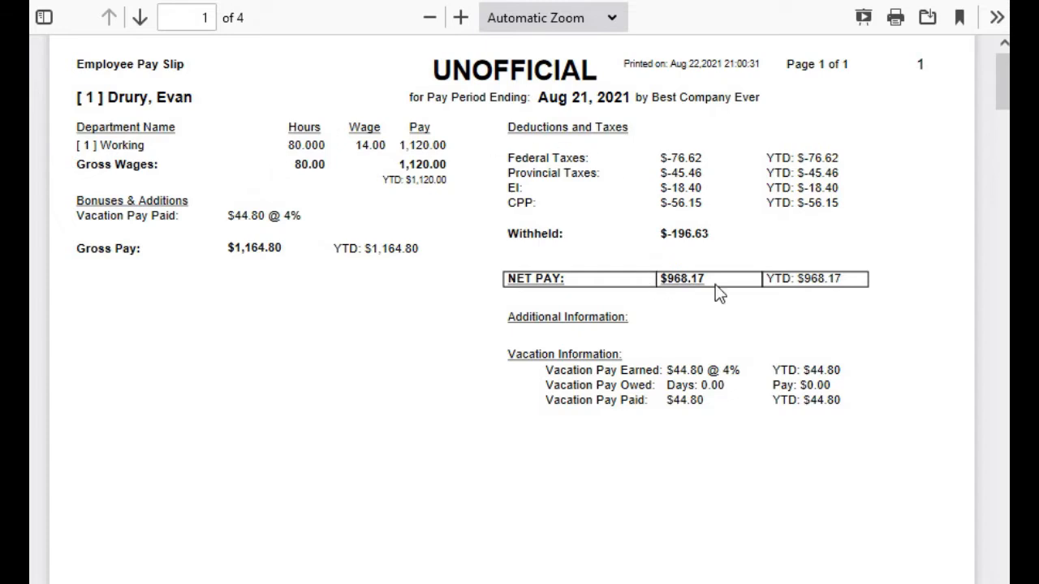
{"action": "key", "text": "ctrl+w"}
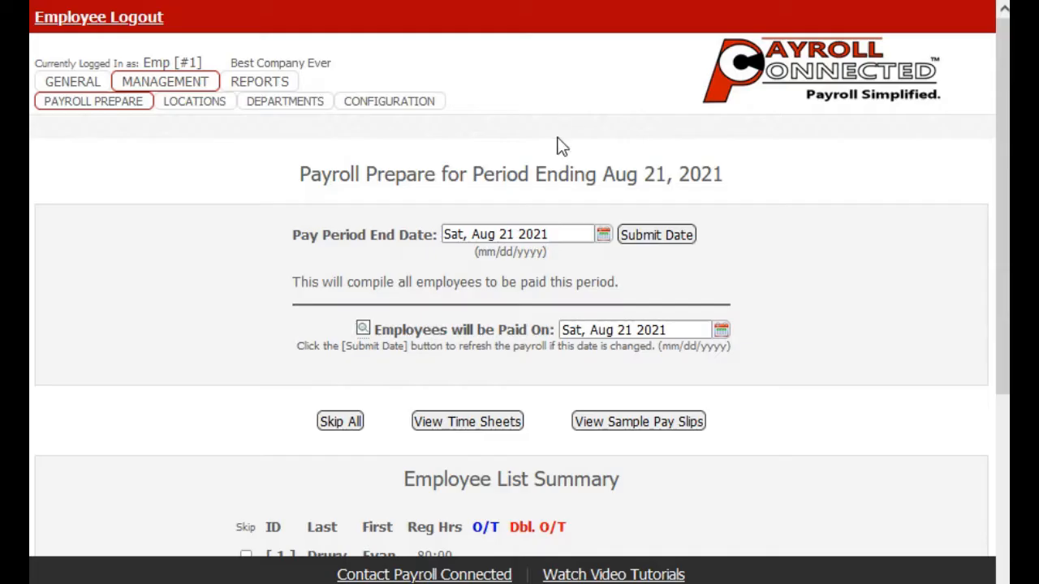
{"action": "scroll", "coordinate": [763, 335], "scroll_direction": "down", "scroll_amount": 3}
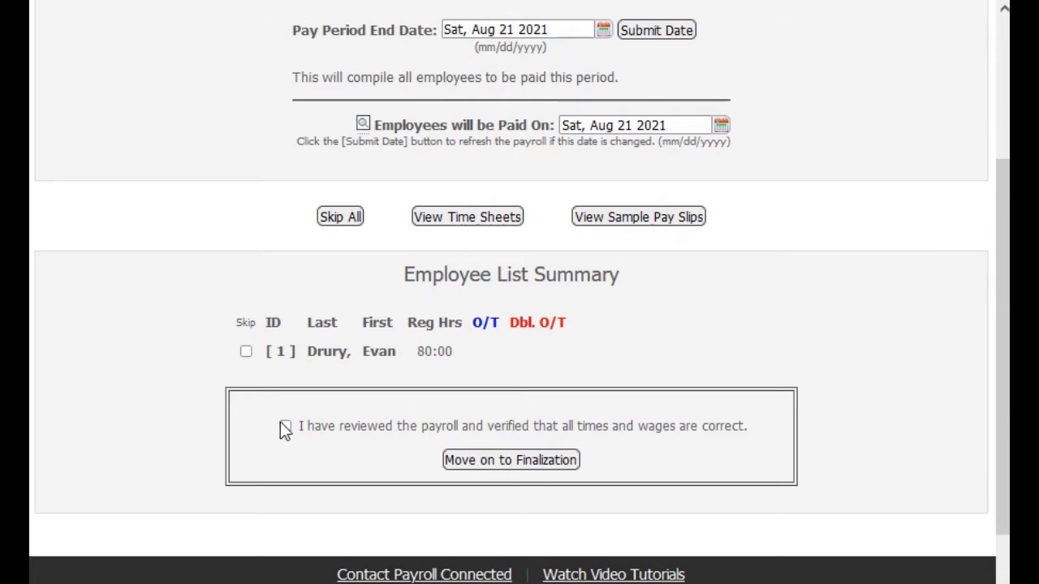
{"action": "left_click", "coordinate": [286, 427]}
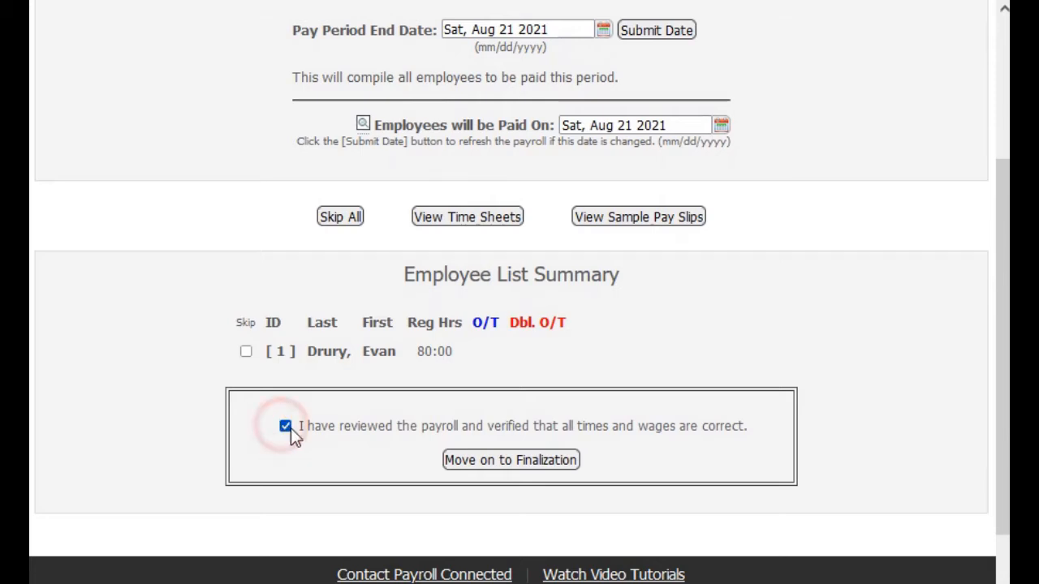
{"action": "left_click", "coordinate": [536, 460]}
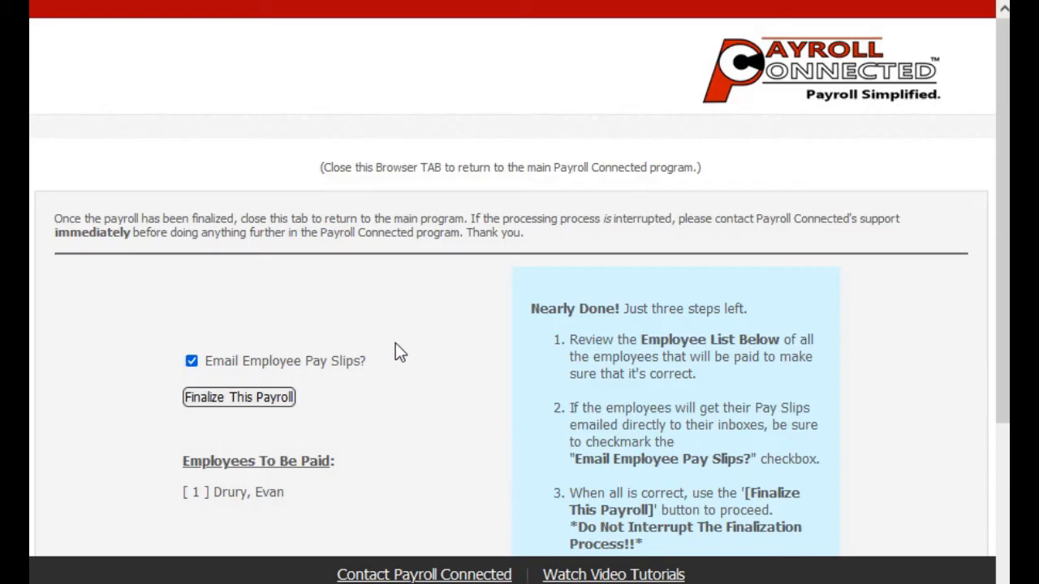
Turn off emailing of employee pay slips and leave the finalization page without finalizing the payroll
{"action": "scroll", "coordinate": [395, 343], "scroll_direction": "down", "scroll_amount": 1}
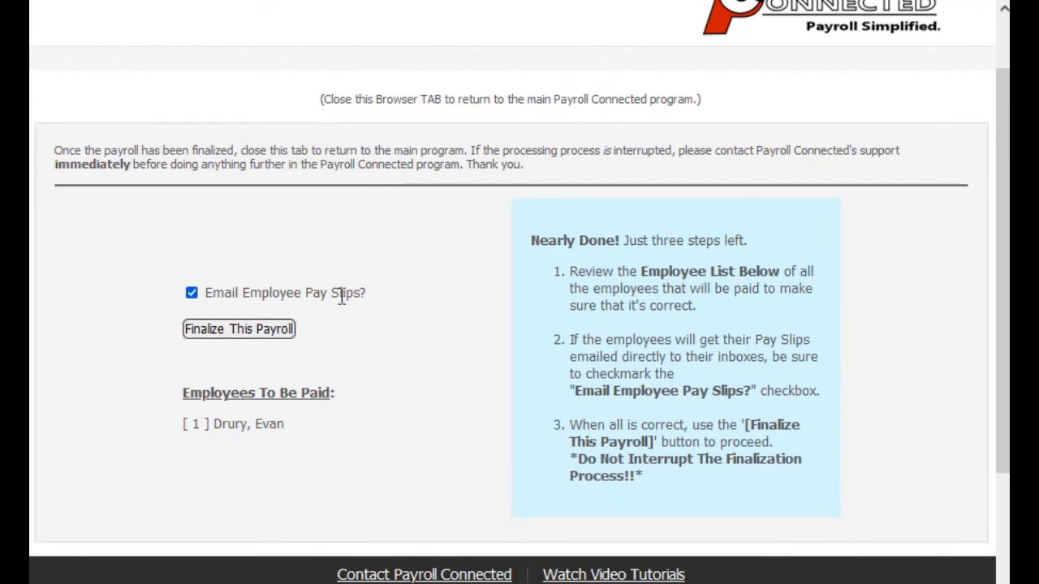
{"action": "left_click", "coordinate": [191, 294]}
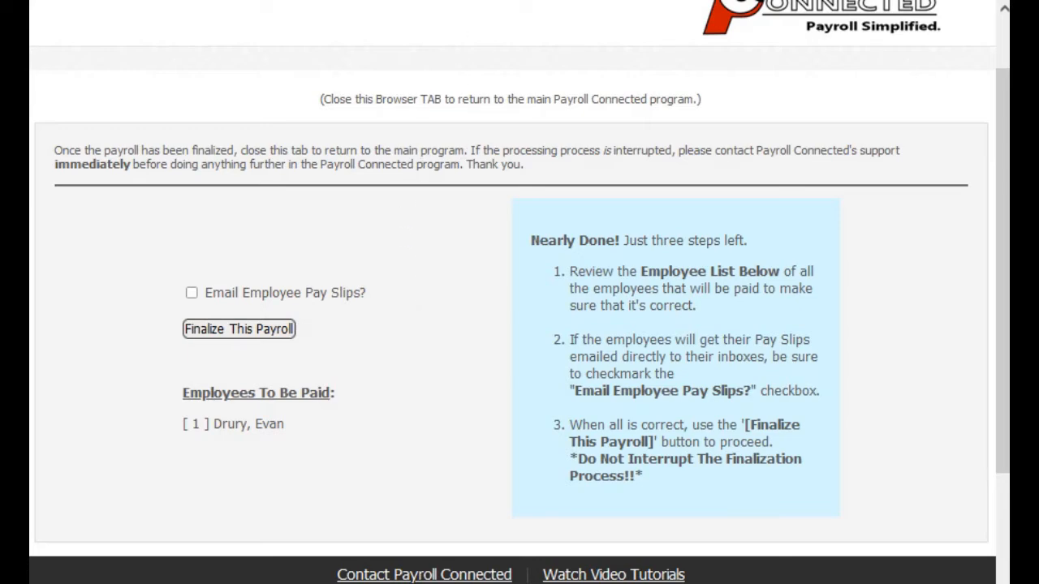
{"action": "key", "text": "ctrl+w"}
{"action": "scroll", "coordinate": [744, 259], "scroll_direction": "up", "scroll_amount": 3}
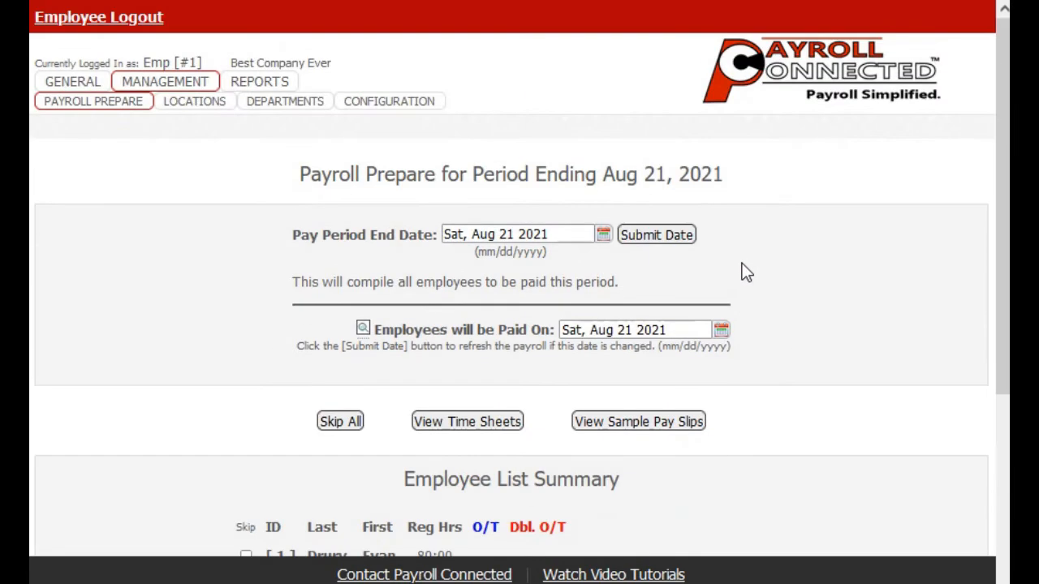
Return to the scheduler and switch the scheduling method to Start and End Times
{"action": "mouse_move", "coordinate": [72, 88]}
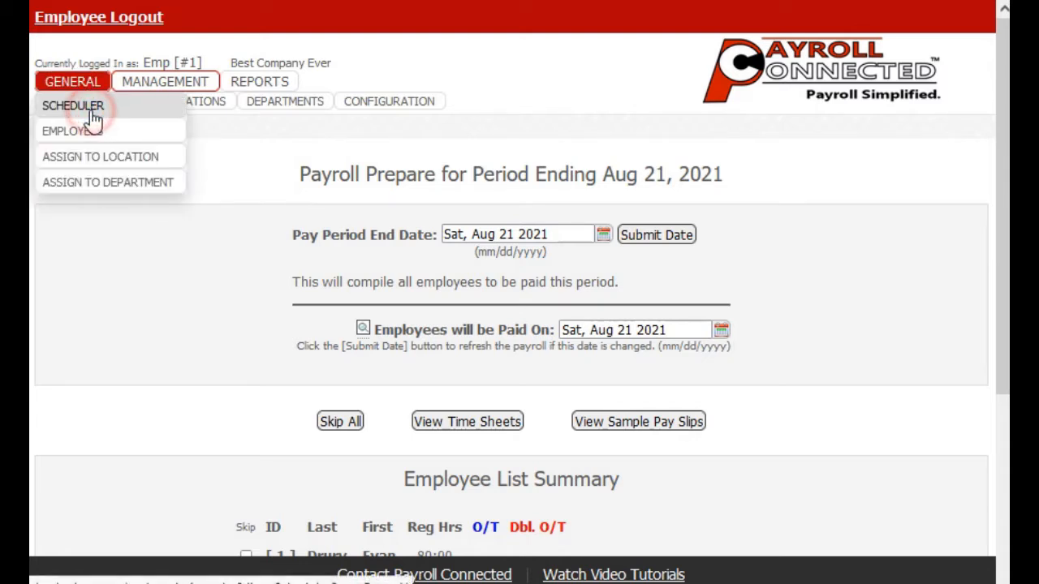
{"action": "left_click", "coordinate": [86, 106]}
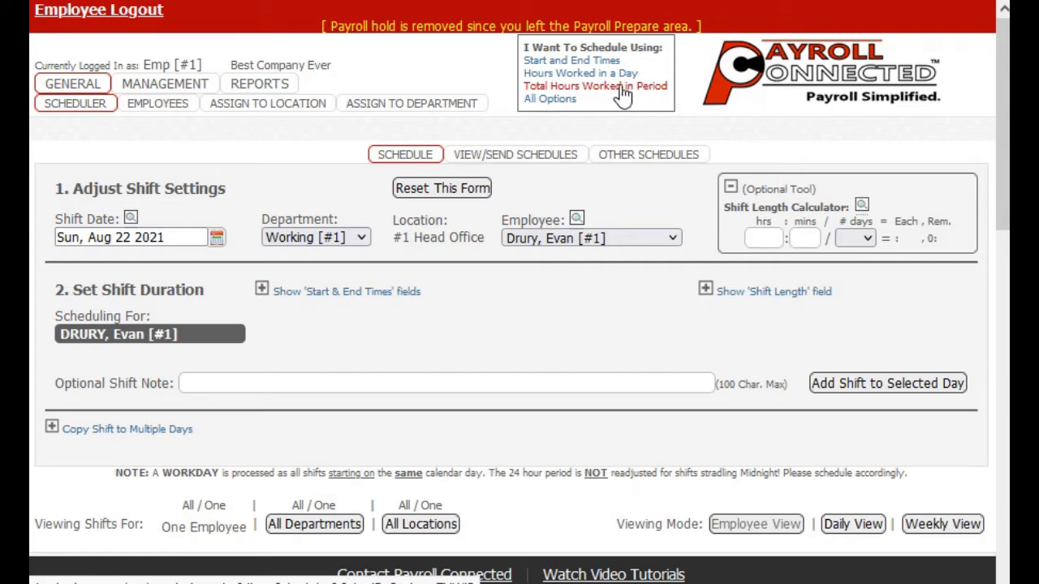
{"action": "left_click", "coordinate": [570, 62]}
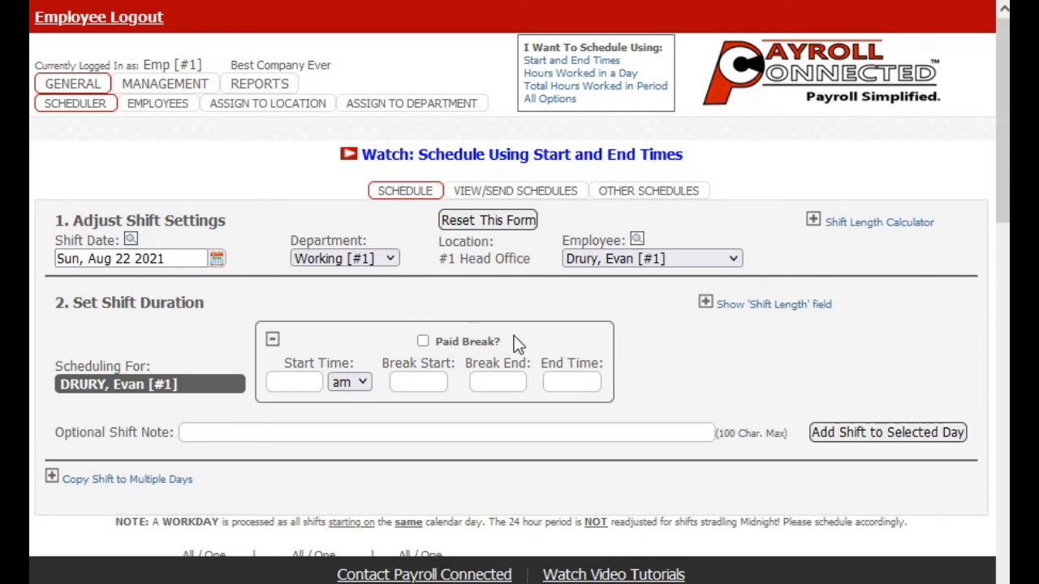
Rearrange the scheduling form to show the Shift Length Calculator and the multiple-day calendar, with the start and end time fields hidden
{"action": "left_click", "coordinate": [813, 221]}
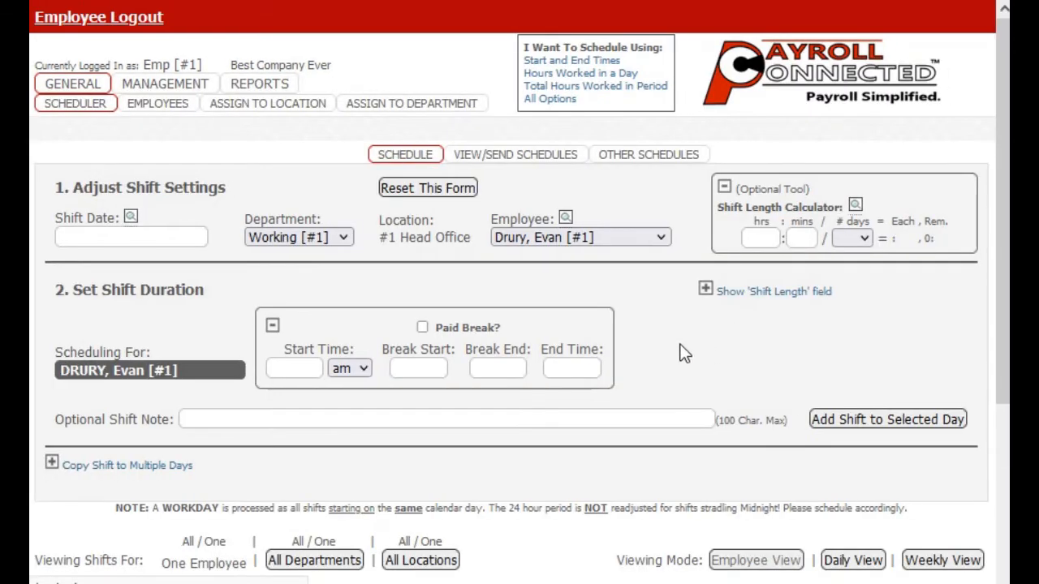
{"action": "left_click", "coordinate": [272, 326]}
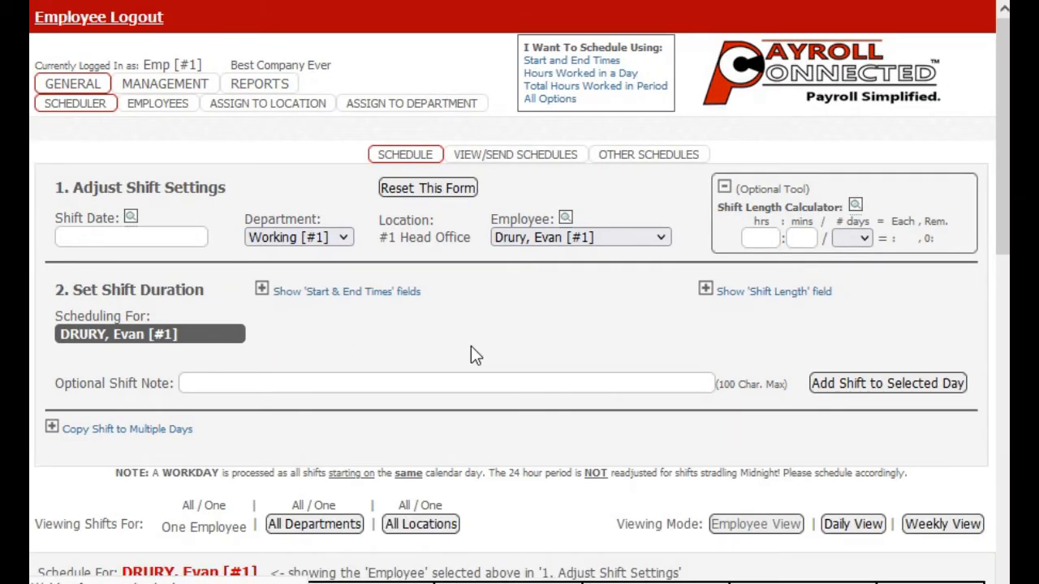
{"action": "left_click", "coordinate": [52, 431]}
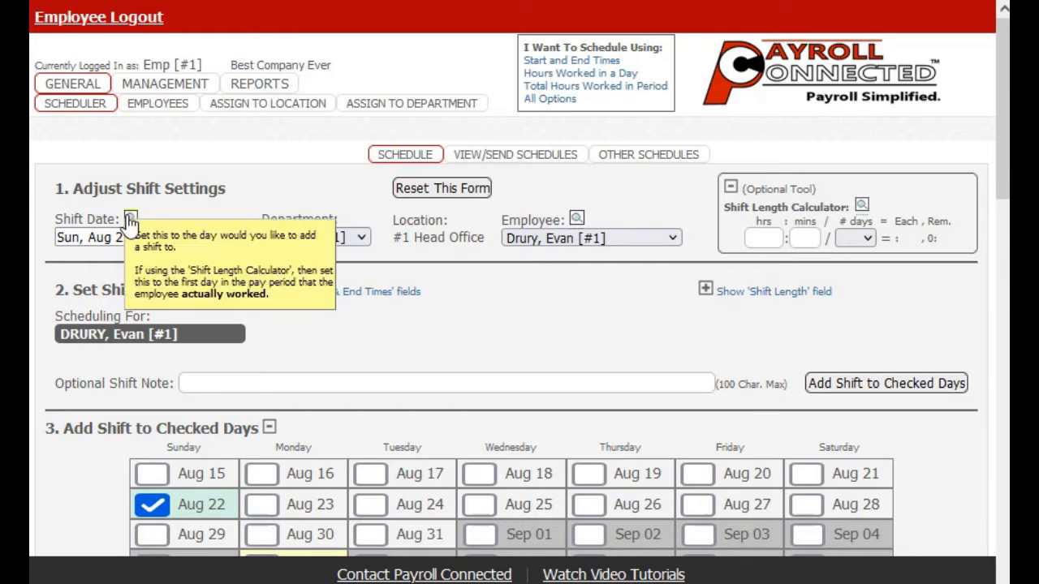
Read the help note for the Shift Date field and close it
{"action": "mouse_move", "coordinate": [132, 220]}
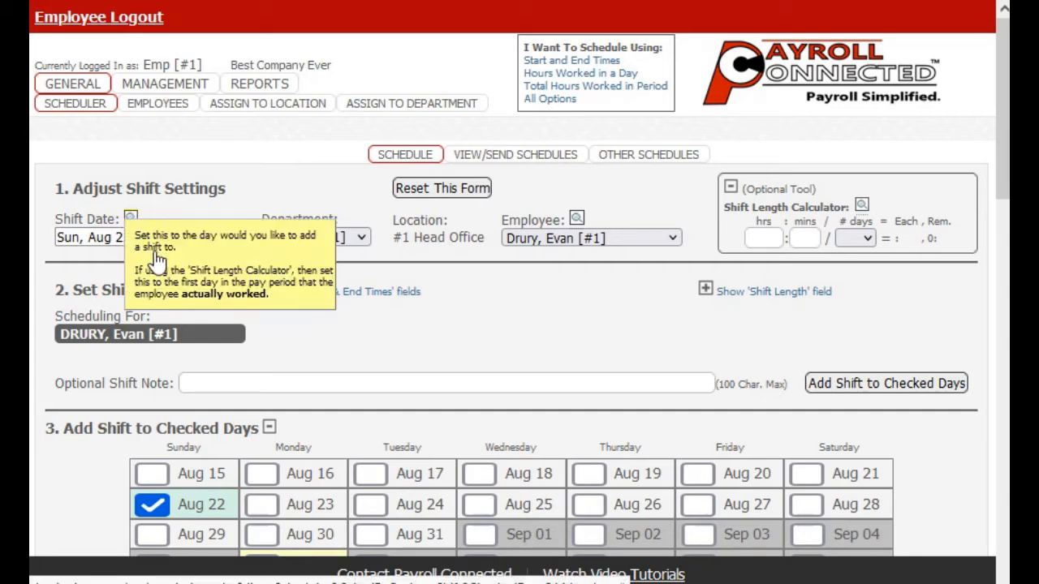
{"action": "left_click", "coordinate": [288, 188]}
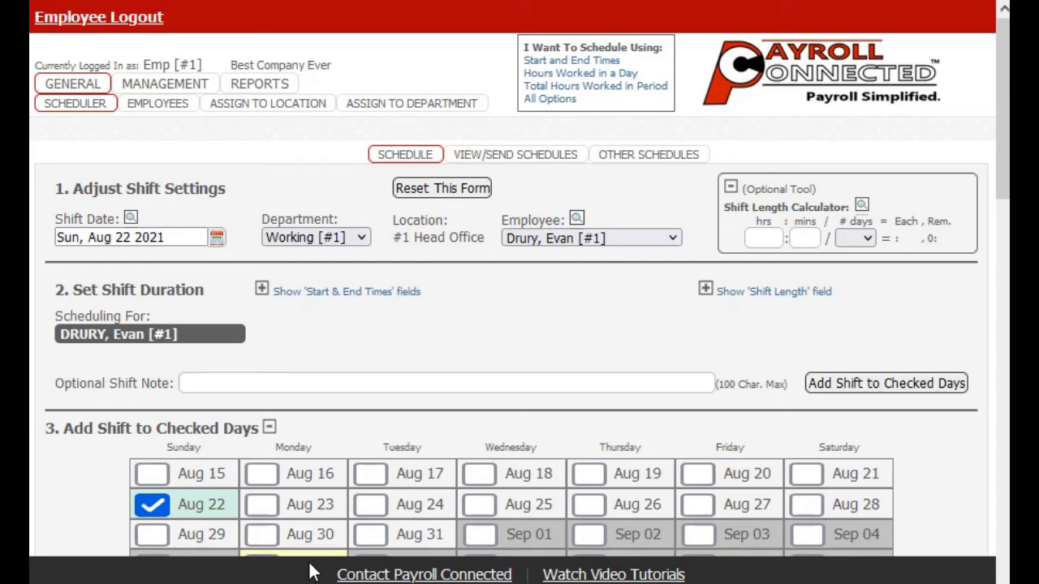
Set the shift date to Tuesday, August 10, 2021 with the date picker
{"action": "left_click", "coordinate": [626, 574]}
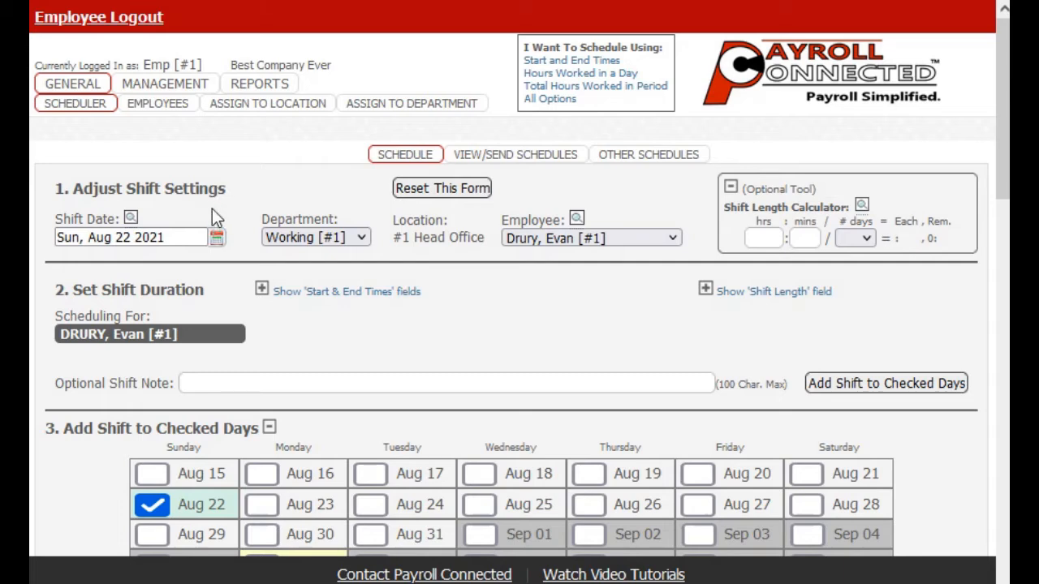
{"action": "left_click", "coordinate": [217, 238]}
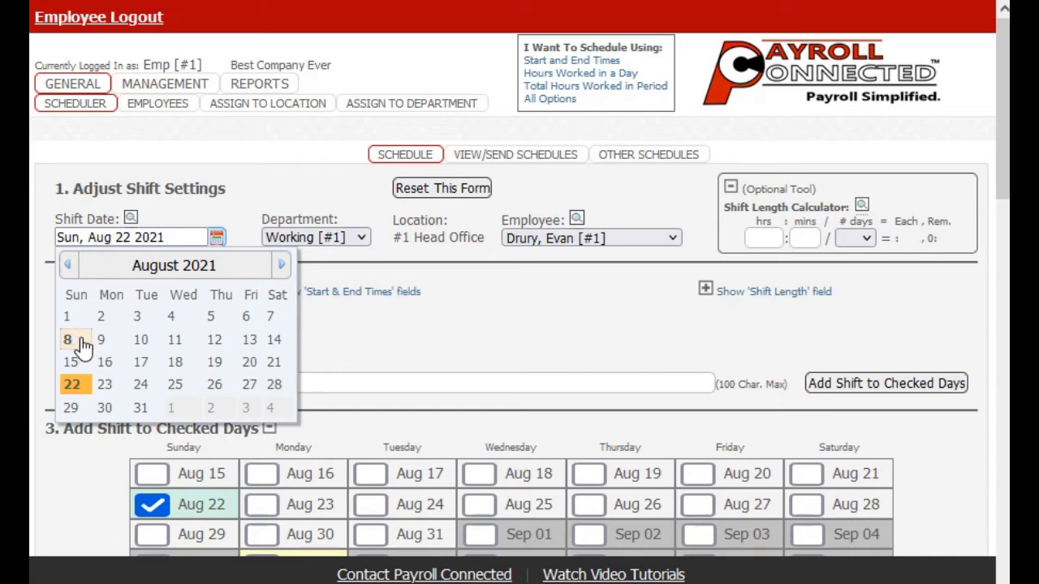
{"action": "left_click", "coordinate": [144, 341]}
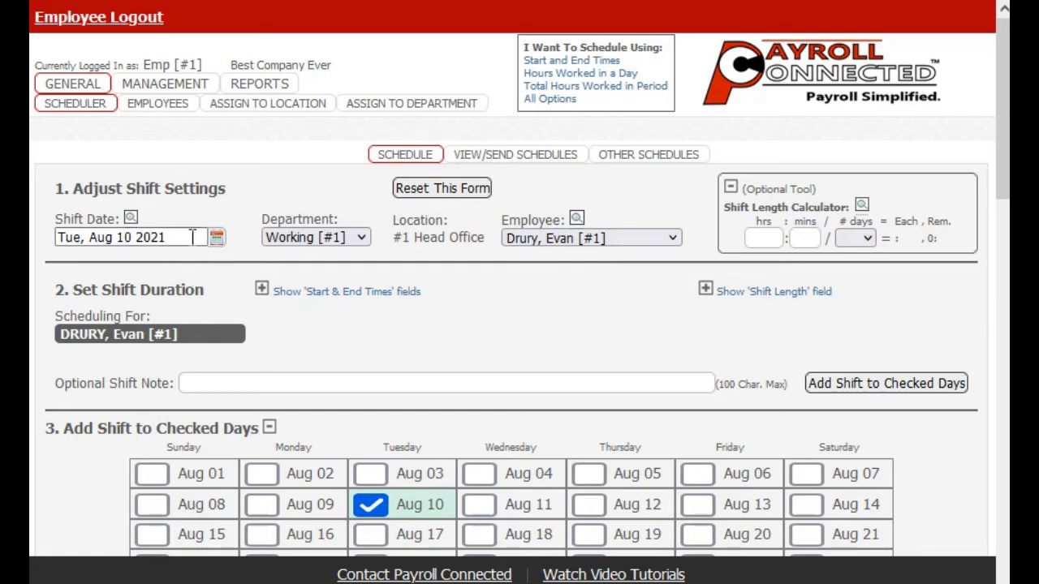
Switch the shift date to August 9 from the checked-days calendar and back to August 10 from the employee's monthly schedule
{"action": "scroll", "coordinate": [195, 237], "scroll_direction": "down", "scroll_amount": 3}
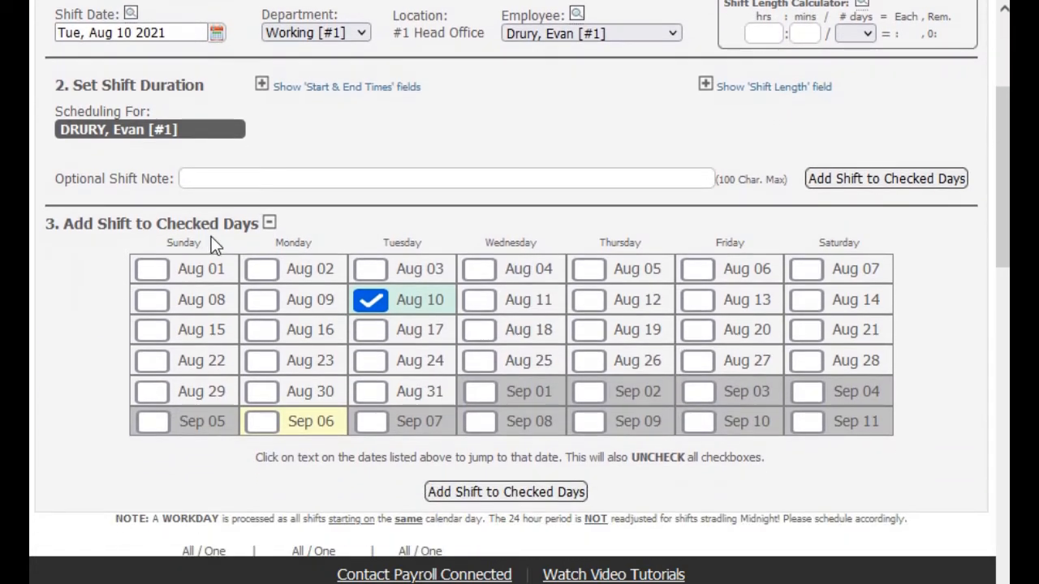
{"action": "left_click", "coordinate": [318, 307]}
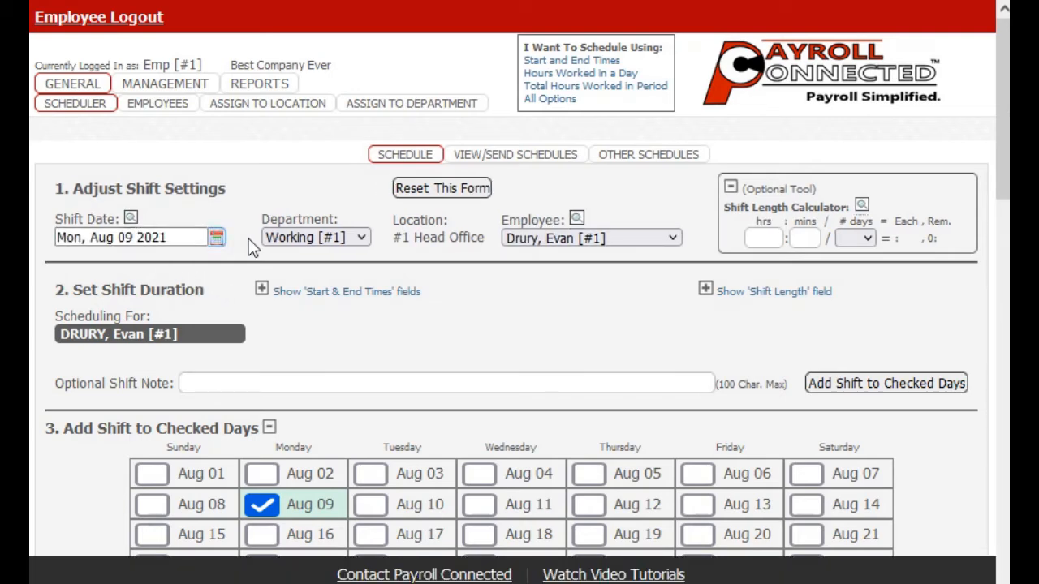
{"action": "scroll", "coordinate": [253, 248], "scroll_direction": "down", "scroll_amount": 7}
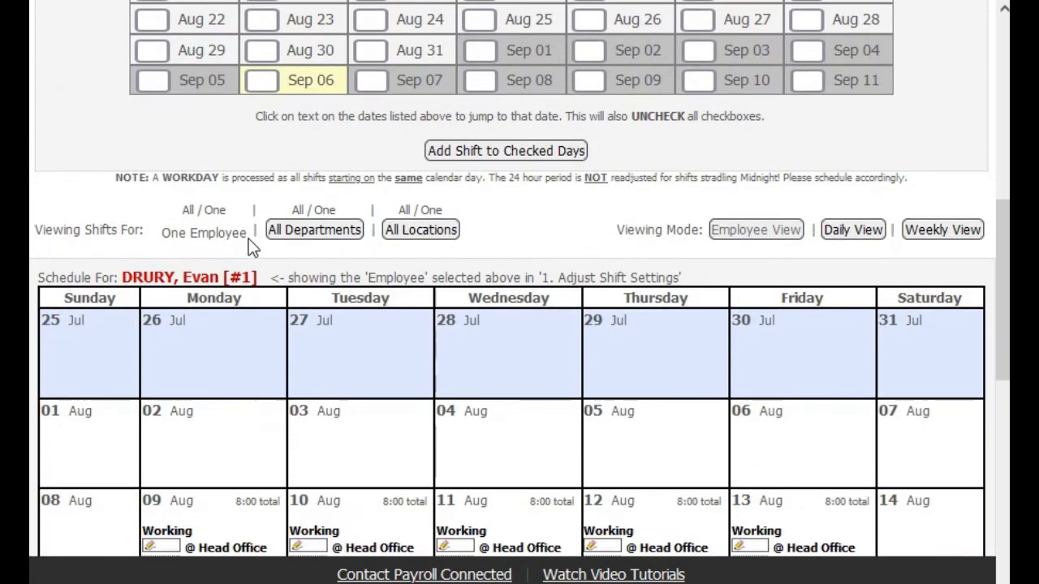
{"action": "scroll", "coordinate": [251, 245], "scroll_direction": "down", "scroll_amount": 3}
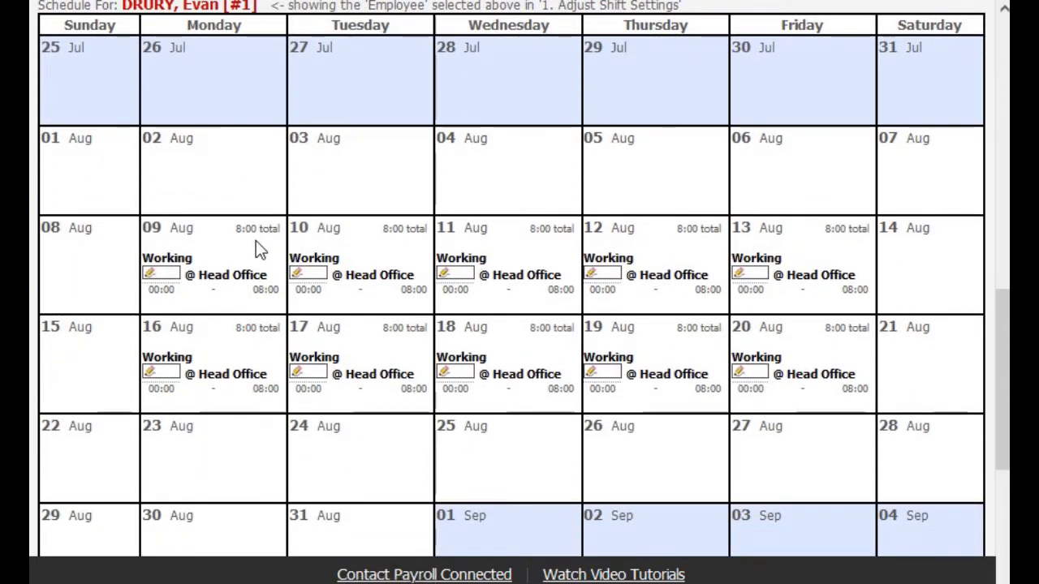
{"action": "left_click", "coordinate": [325, 234]}
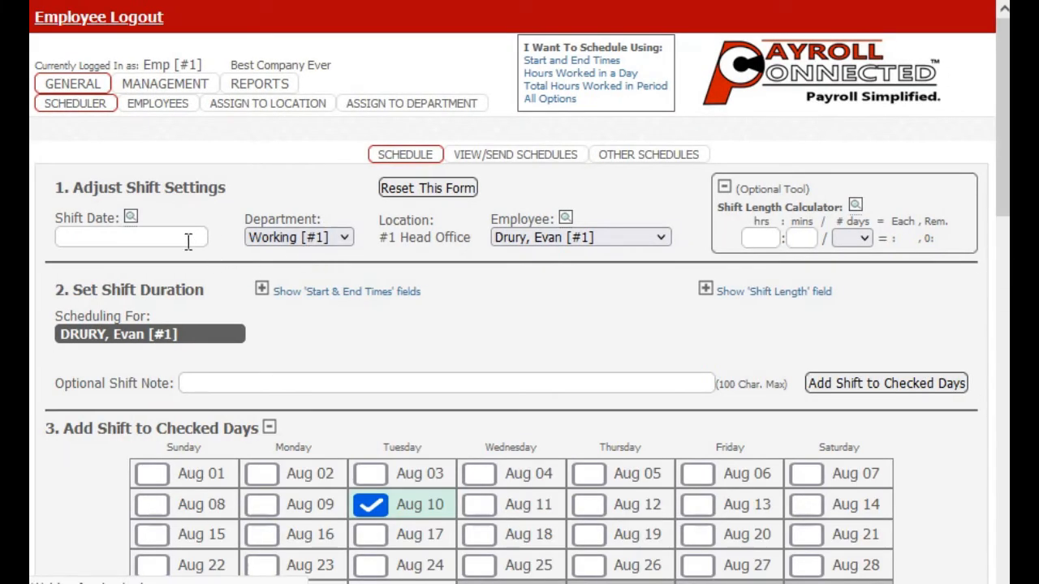
Look over the department choices, keep Working [#1], and switch the scheduling form to the third listed employee
{"action": "left_click", "coordinate": [361, 240]}
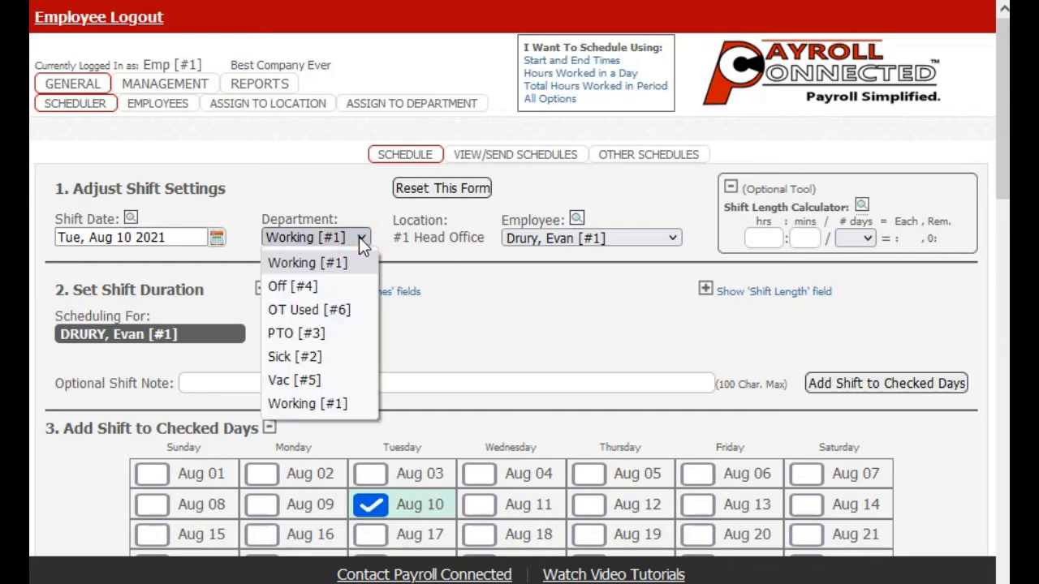
{"action": "left_click", "coordinate": [359, 239]}
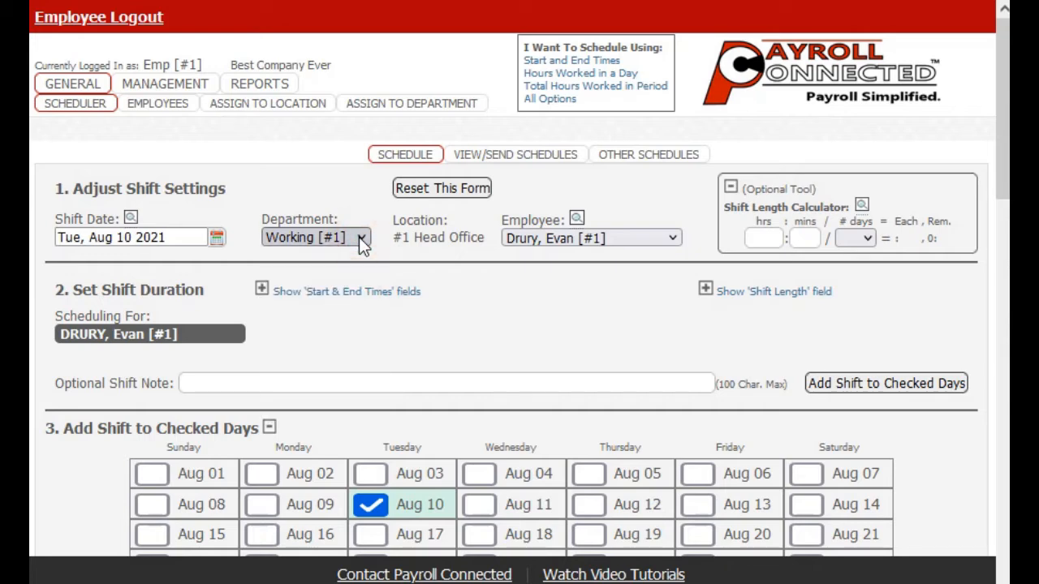
{"action": "left_click", "coordinate": [654, 232]}
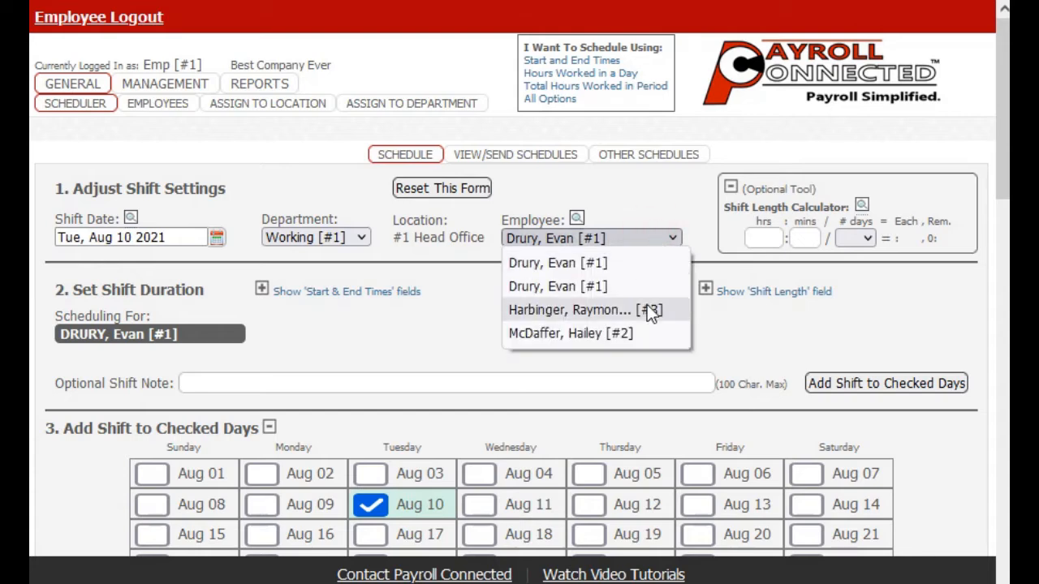
{"action": "left_click", "coordinate": [607, 310]}
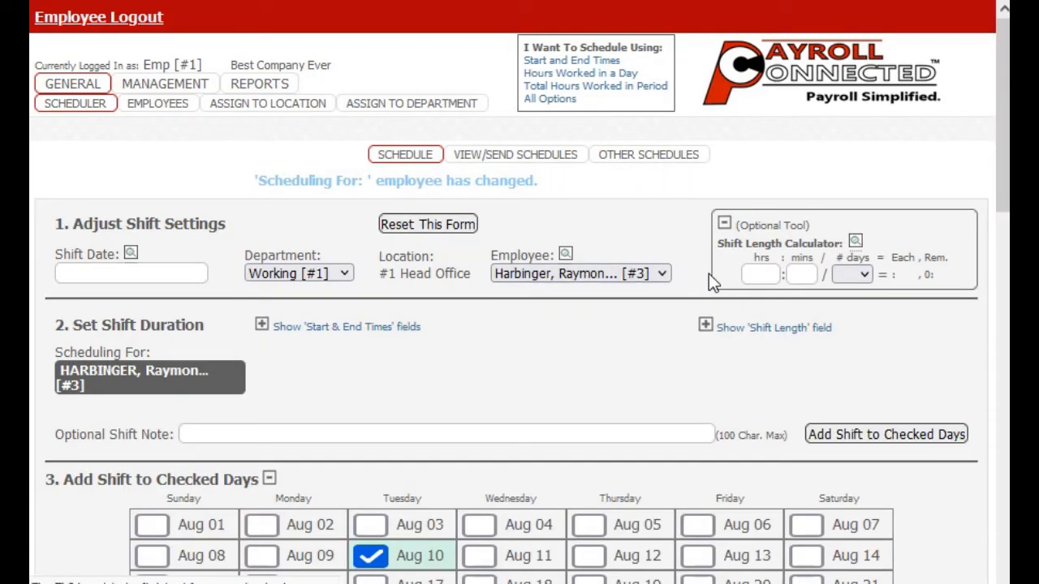
Divide a total of 78 hours and 45 minutes over 10 days in the Shift Length Calculator
{"action": "left_click", "coordinate": [766, 274]}
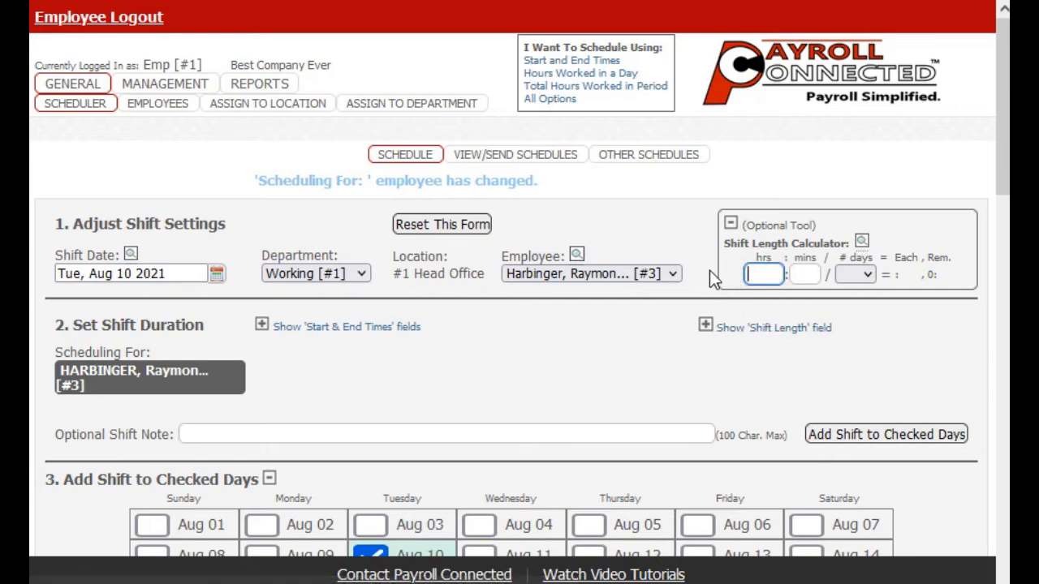
{"action": "type", "text": "78"}
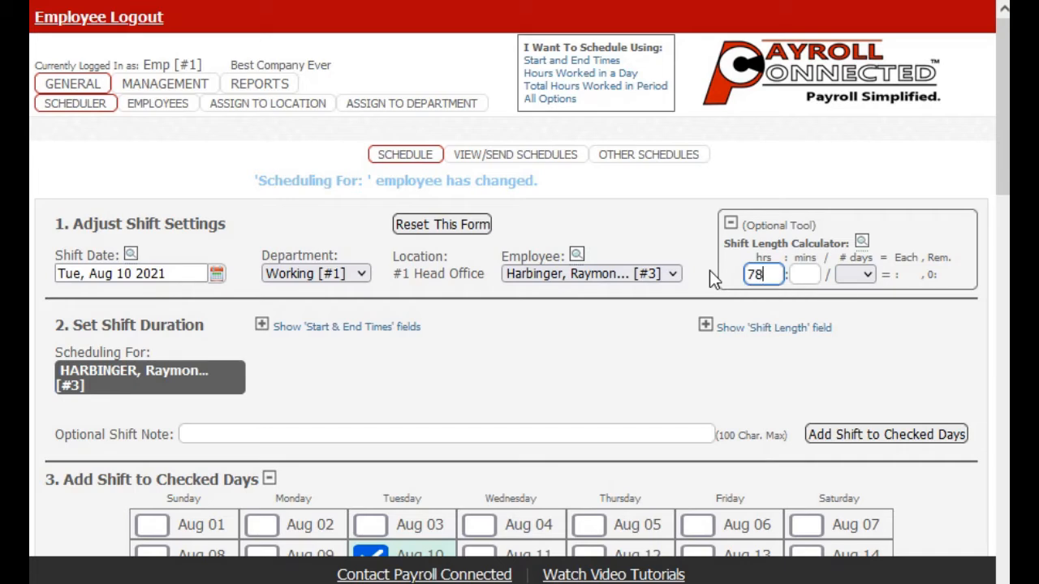
{"action": "left_click", "coordinate": [804, 275]}
{"action": "type", "text": "45"}
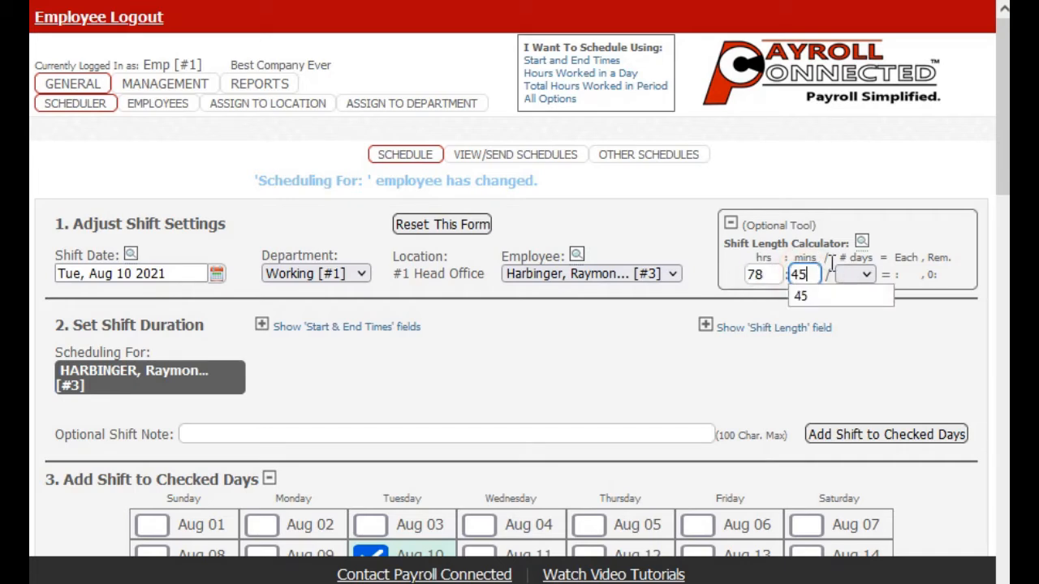
{"action": "left_click", "coordinate": [865, 272]}
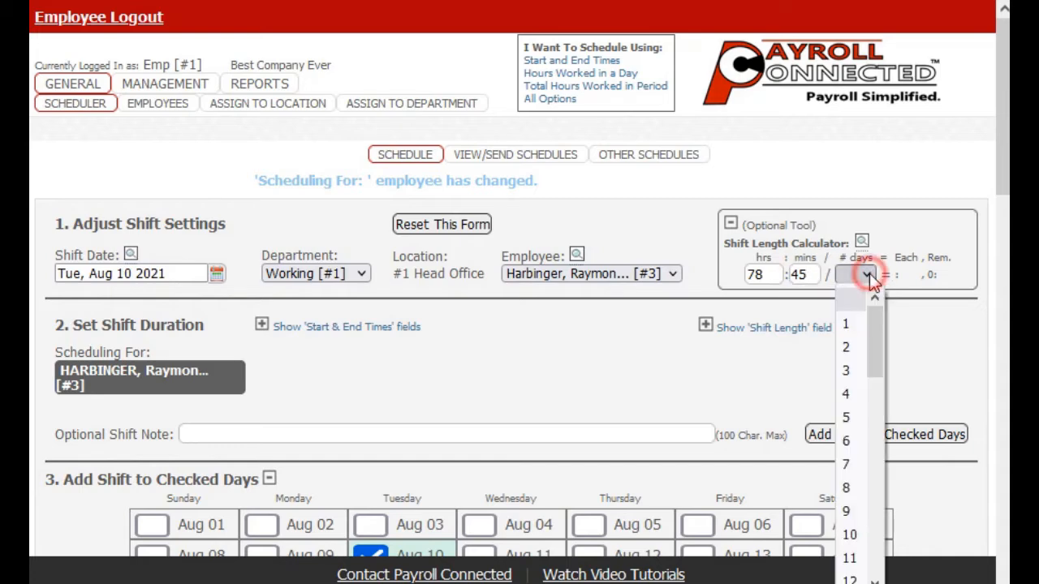
{"action": "left_click", "coordinate": [860, 535]}
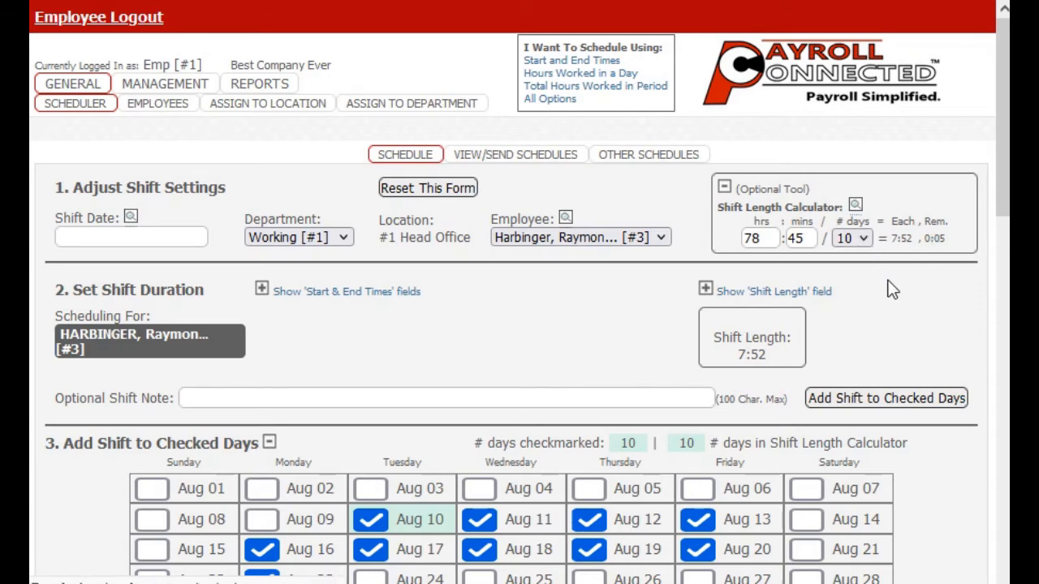
Review the automatically checked days and replace August 23 with August 14 in the selection
{"action": "scroll", "coordinate": [886, 280], "scroll_direction": "down", "scroll_amount": 1}
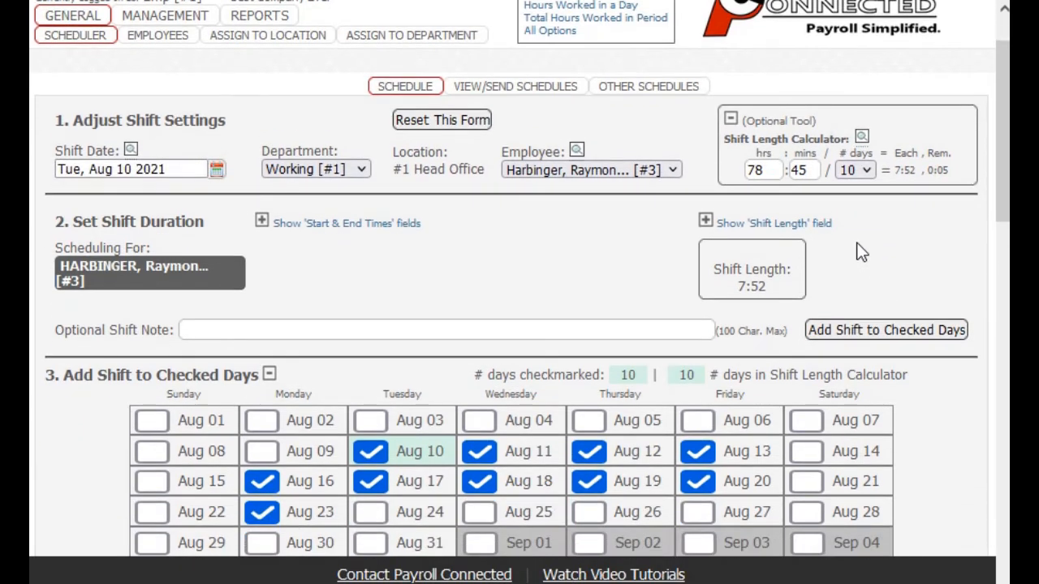
{"action": "scroll", "coordinate": [862, 252], "scroll_direction": "down", "scroll_amount": 1}
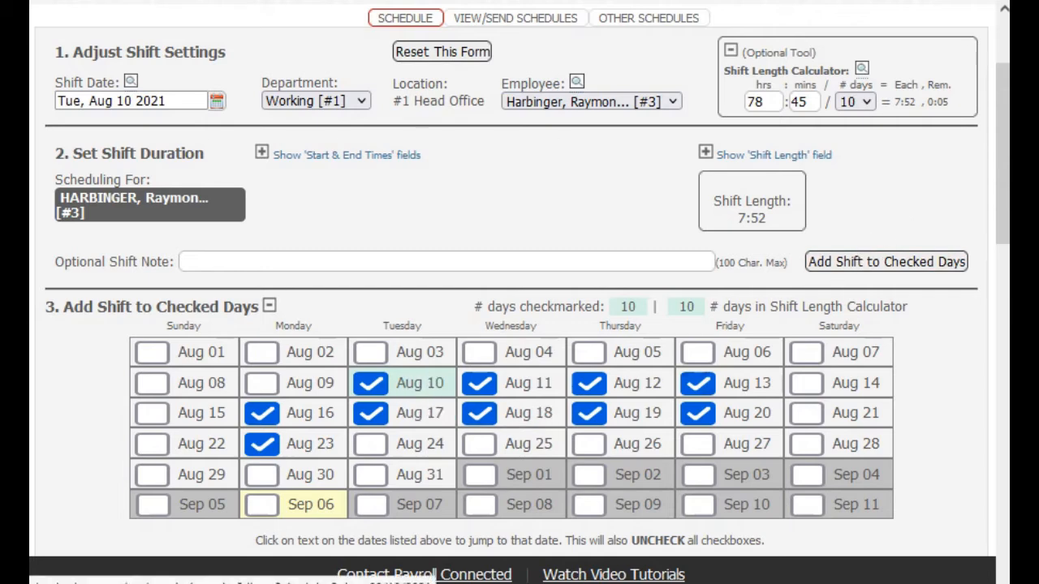
{"action": "scroll", "coordinate": [633, 190], "scroll_direction": "down", "scroll_amount": 1}
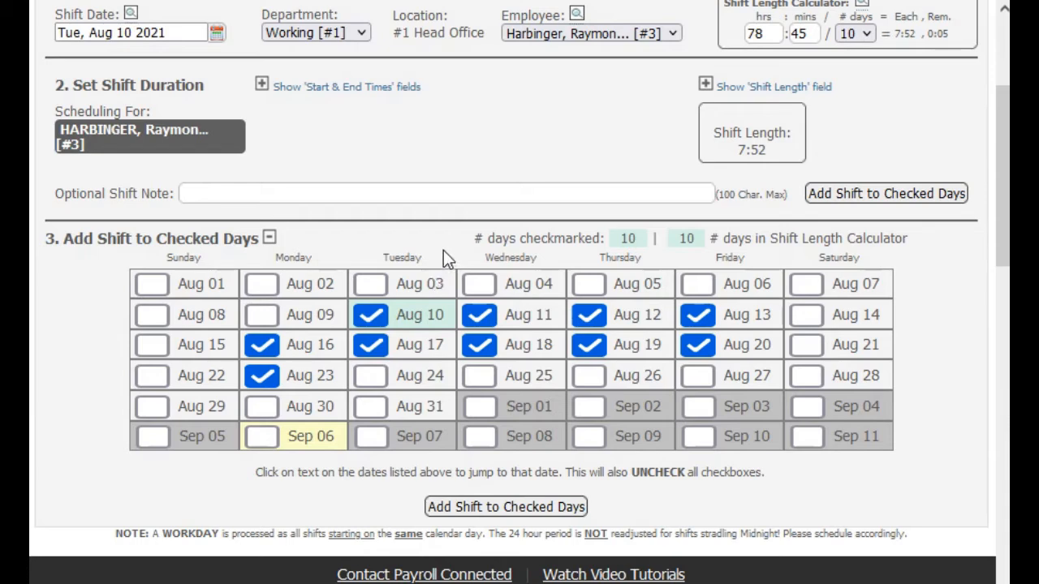
{"action": "left_click", "coordinate": [267, 376]}
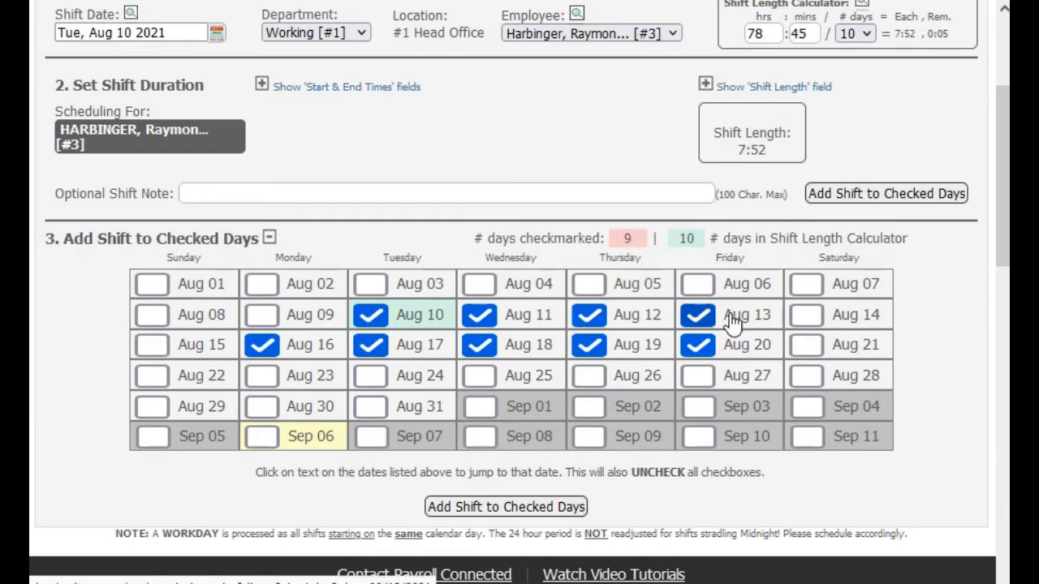
{"action": "left_click", "coordinate": [806, 317]}
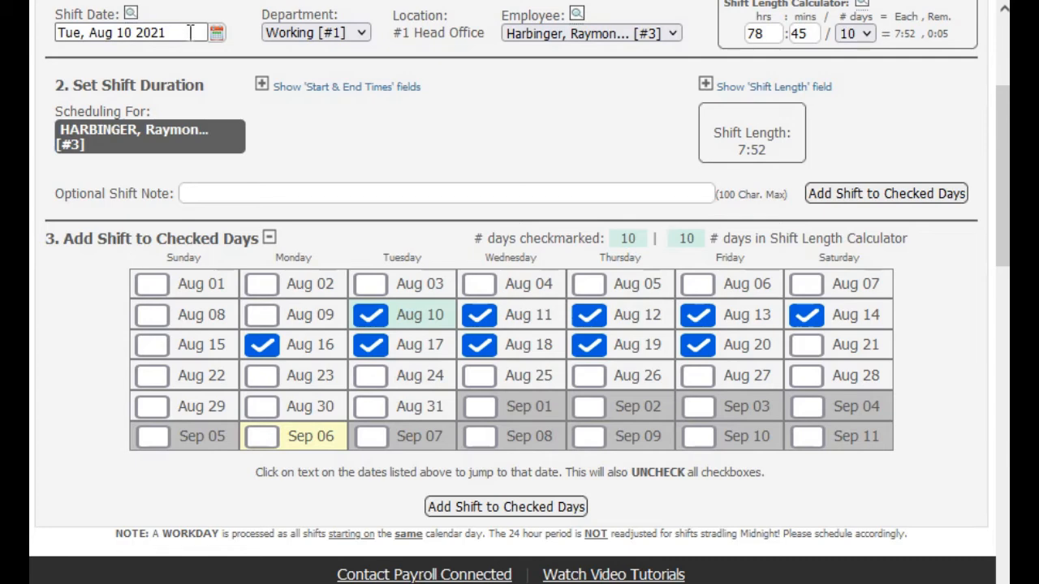
Uncheck and recheck August 10, and add the calculated shifts to all checked days
{"action": "left_click", "coordinate": [371, 316]}
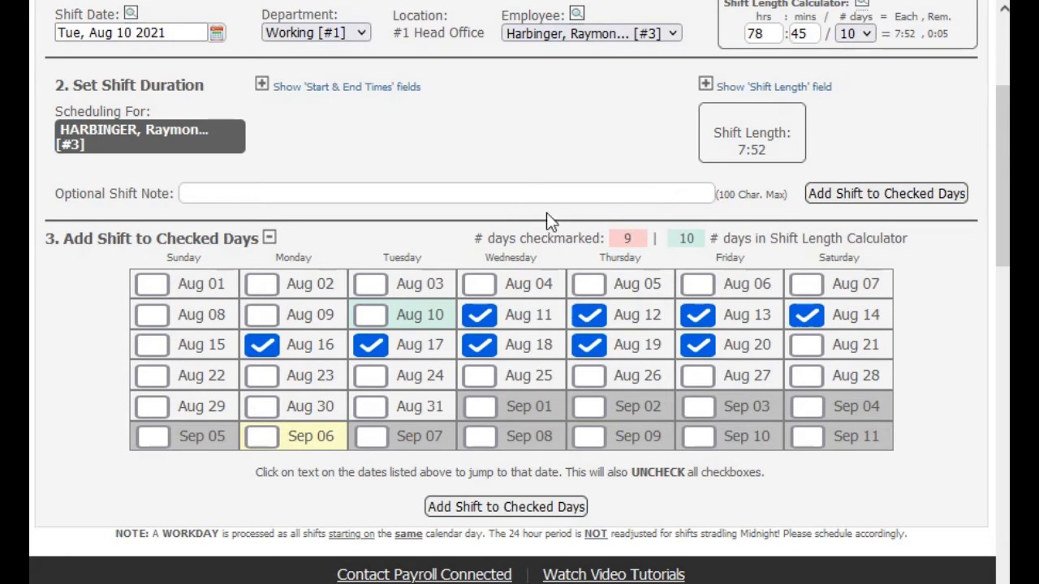
{"action": "left_click", "coordinate": [373, 316]}
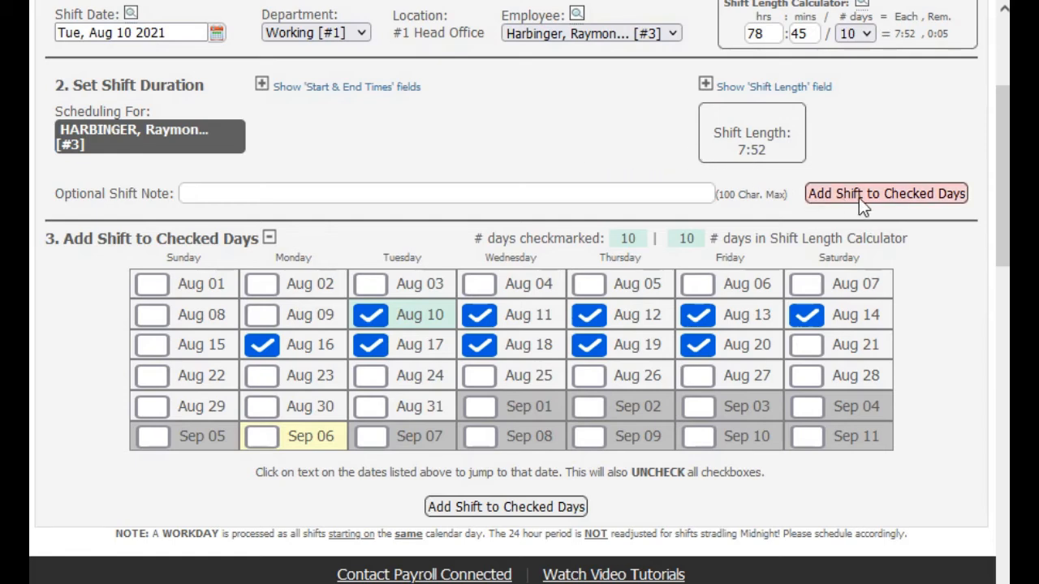
{"action": "left_click", "coordinate": [926, 196]}
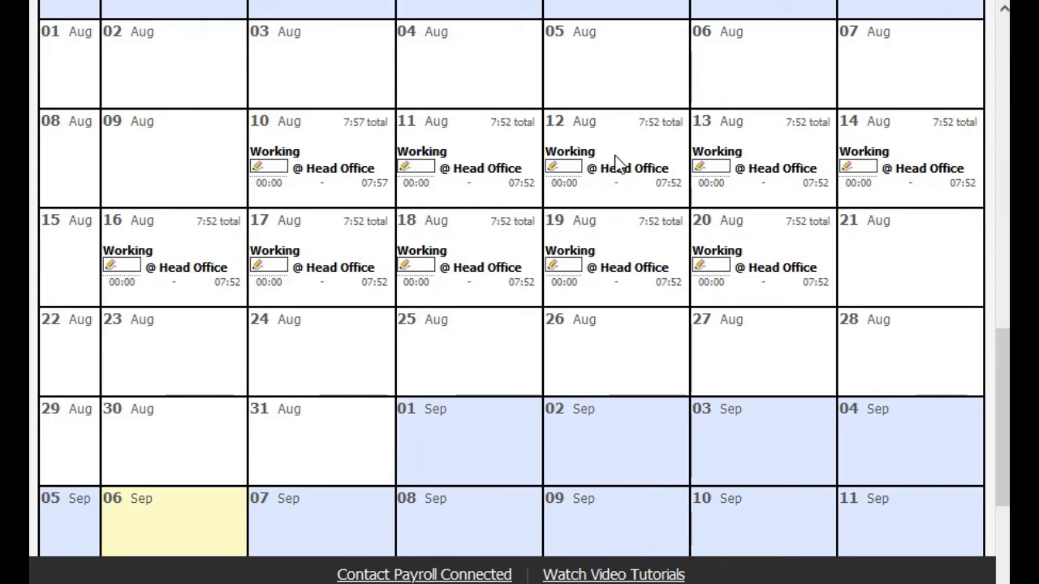
Edit the August 14 shift to end at 8 am, save it, and check it in the employee's monthly schedule
{"action": "mouse_move", "coordinate": [566, 177]}
{"action": "mouse_move", "coordinate": [861, 179]}
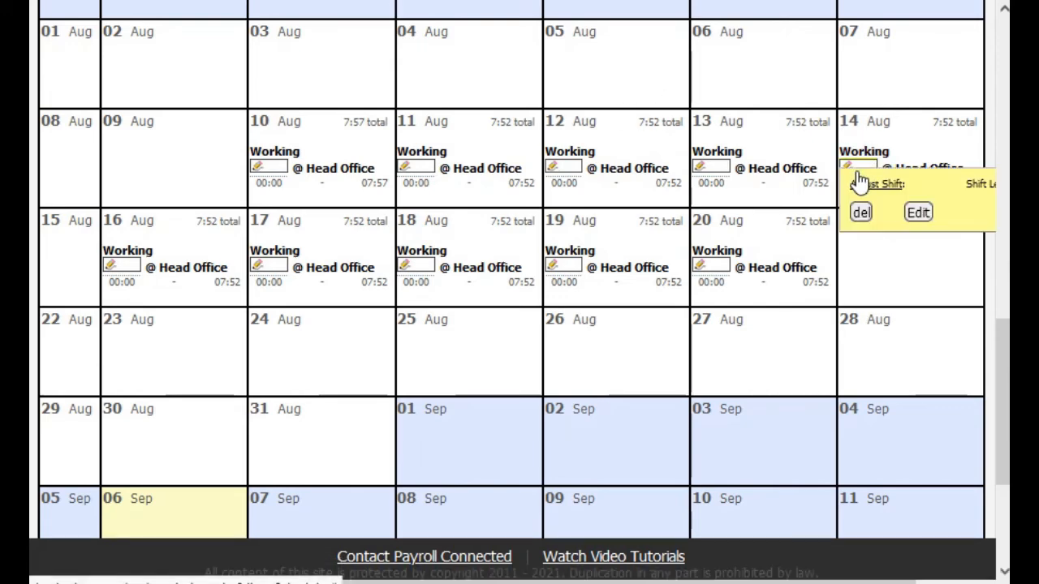
{"action": "left_click", "coordinate": [918, 212]}
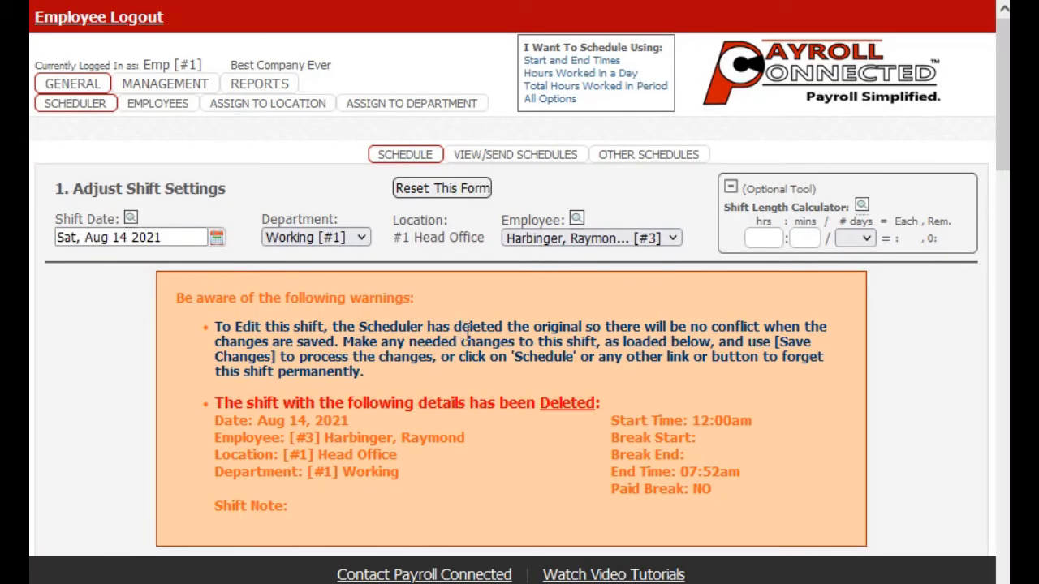
{"action": "scroll", "coordinate": [469, 338], "scroll_direction": "down", "scroll_amount": 1}
{"action": "scroll", "coordinate": [469, 339], "scroll_direction": "down", "scroll_amount": 3}
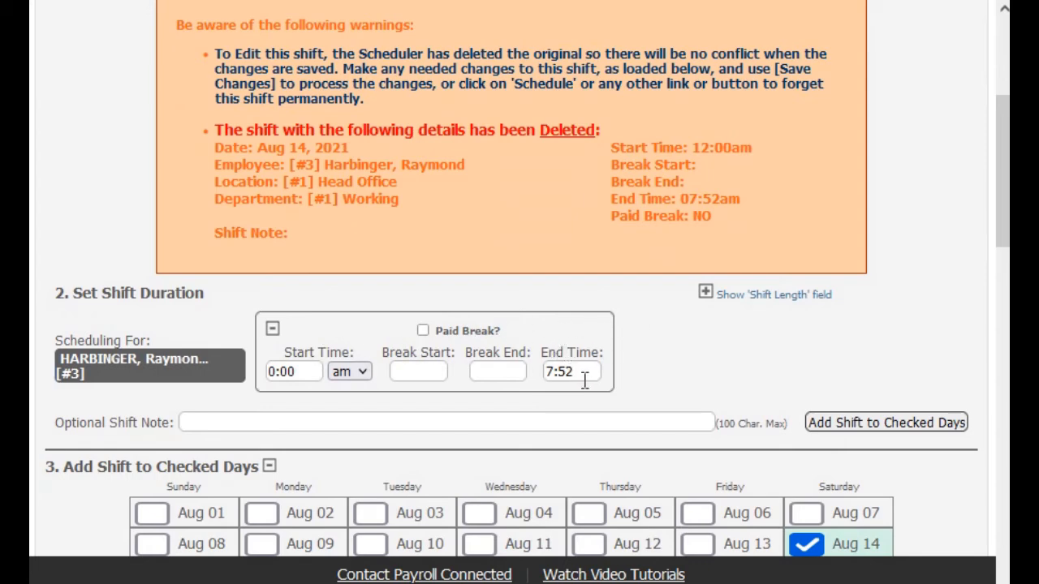
{"action": "left_click_drag", "start_coordinate": [581, 374], "coordinate": [510, 375]}
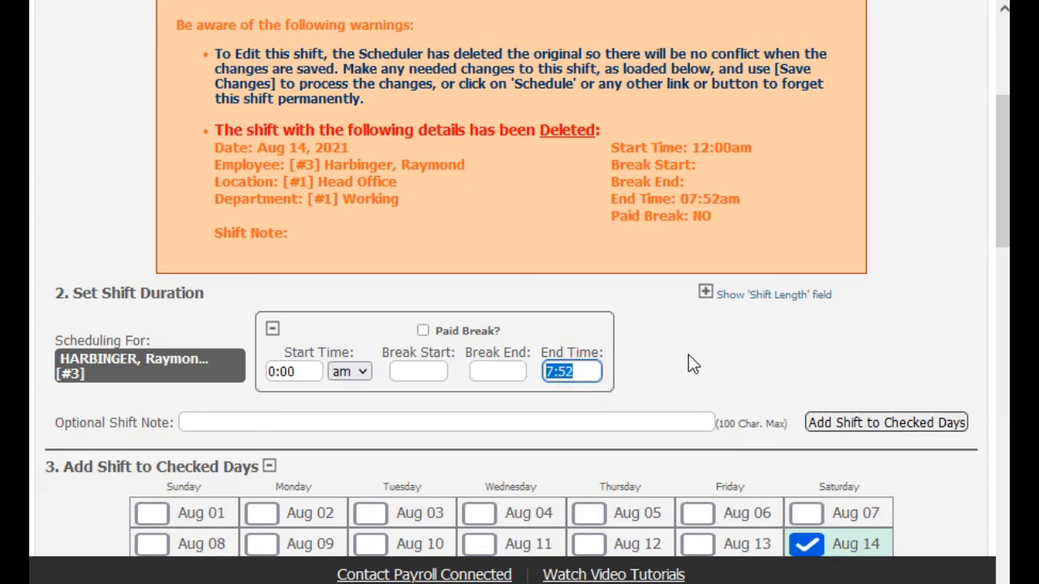
{"action": "type", "text": "8"}
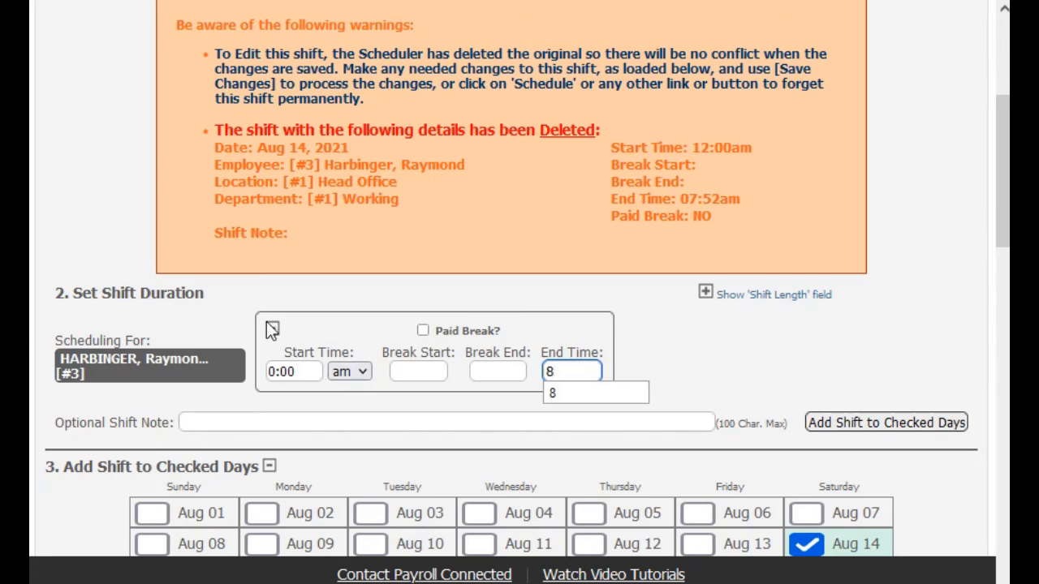
{"action": "left_click", "coordinate": [713, 374]}
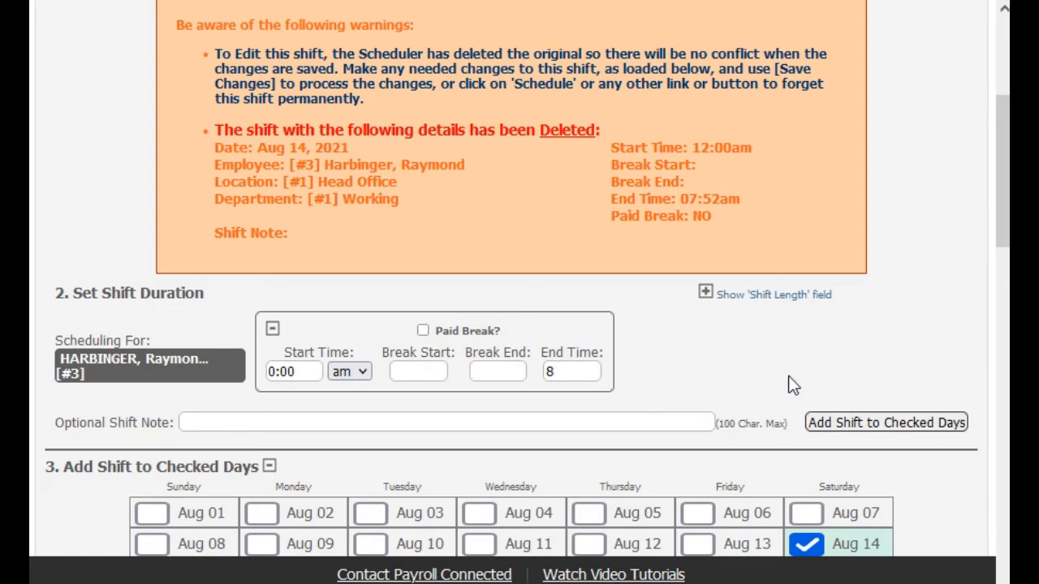
{"action": "left_click", "coordinate": [885, 424]}
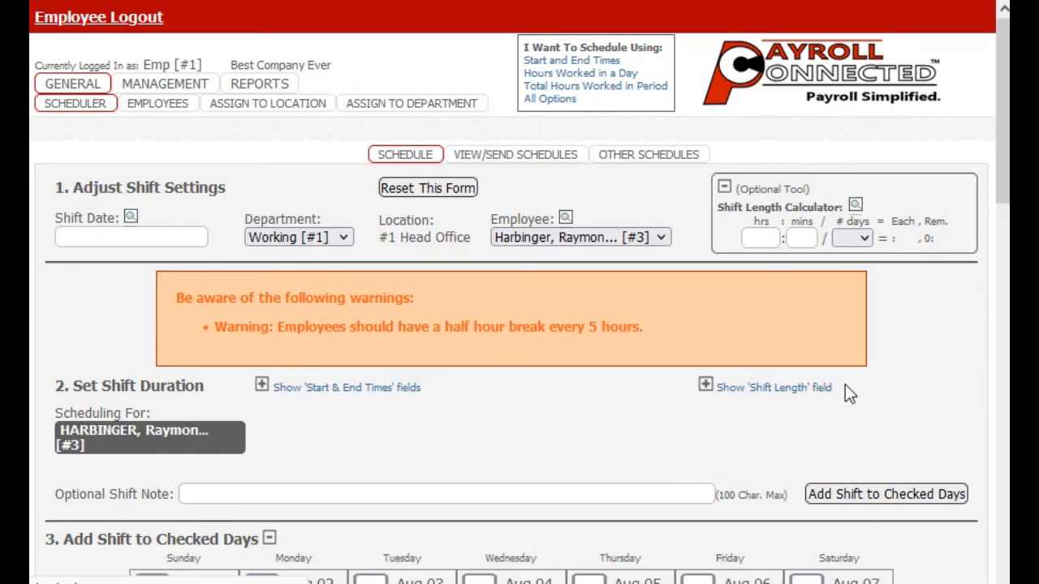
{"action": "scroll", "coordinate": [845, 384], "scroll_direction": "down", "scroll_amount": 10}
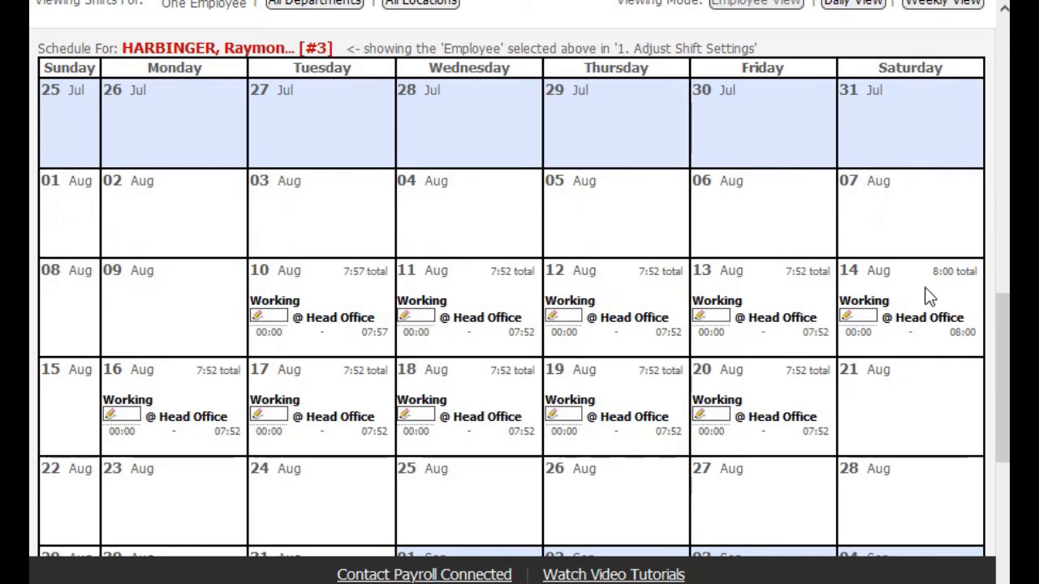
Open Payroll Prepare and set both the pay period end date and the employees' payment date to August 21, 2021
{"action": "scroll", "coordinate": [925, 297], "scroll_direction": "up", "scroll_amount": 10}
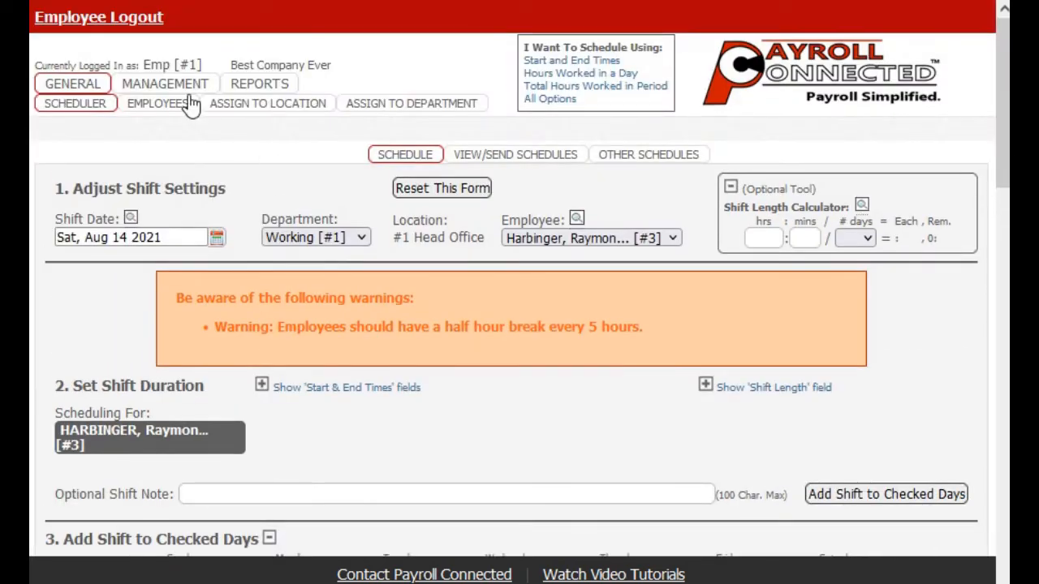
{"action": "mouse_move", "coordinate": [170, 86]}
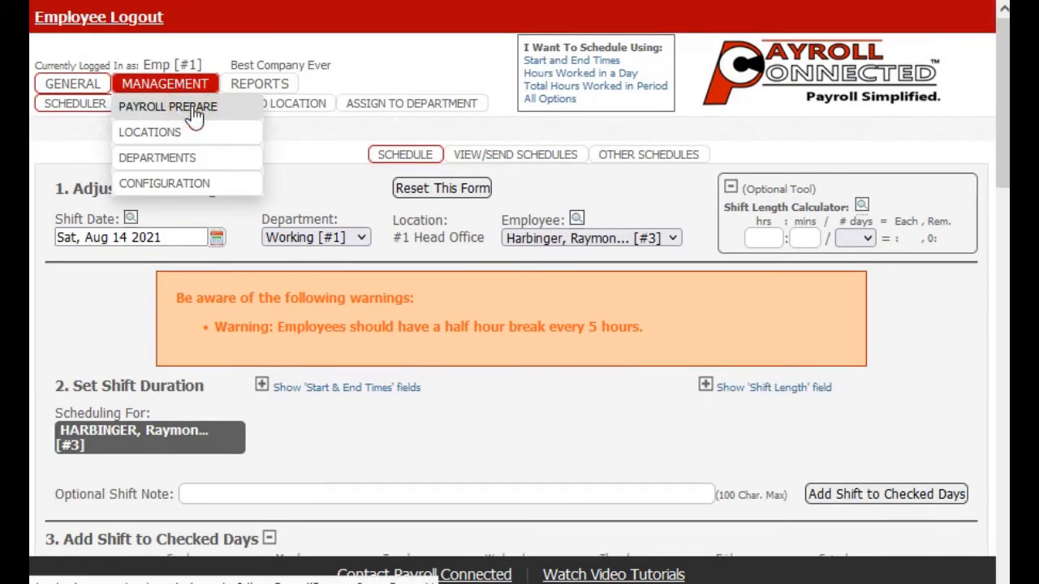
{"action": "left_click", "coordinate": [191, 107]}
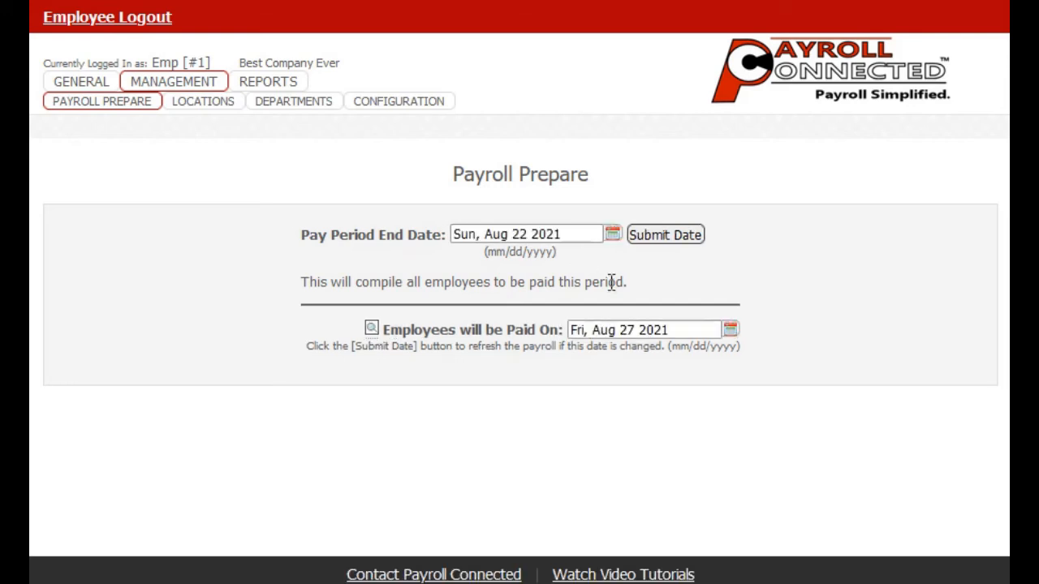
{"action": "left_click", "coordinate": [610, 235]}
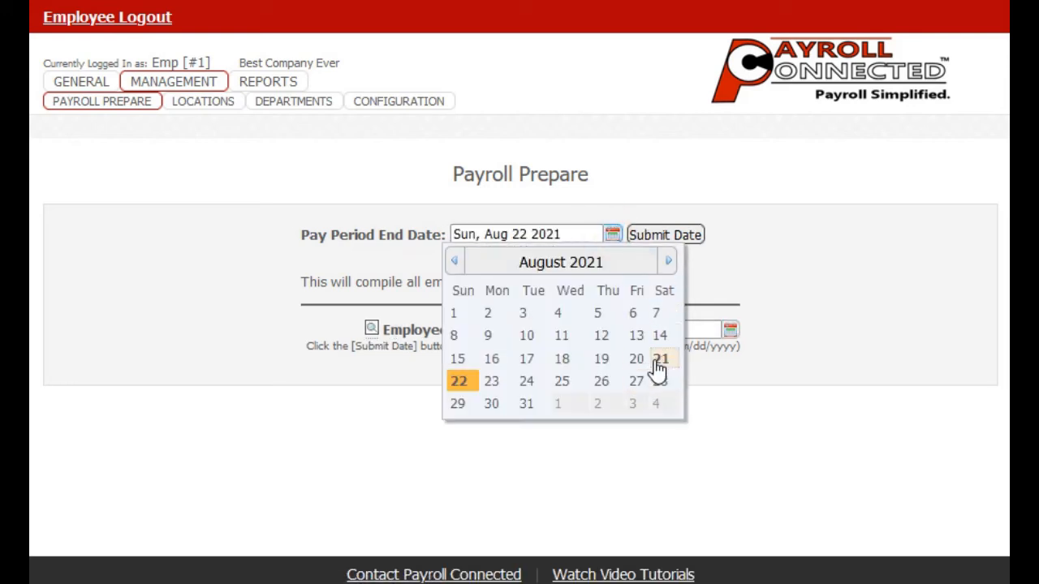
{"action": "left_click", "coordinate": [661, 362]}
{"action": "left_click", "coordinate": [730, 330]}
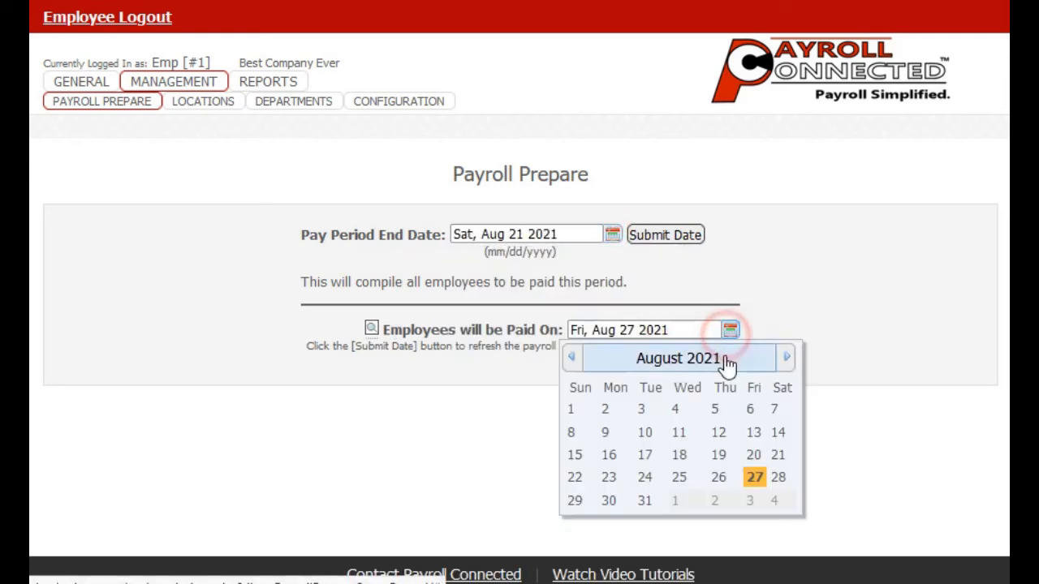
{"action": "left_click", "coordinate": [782, 455]}
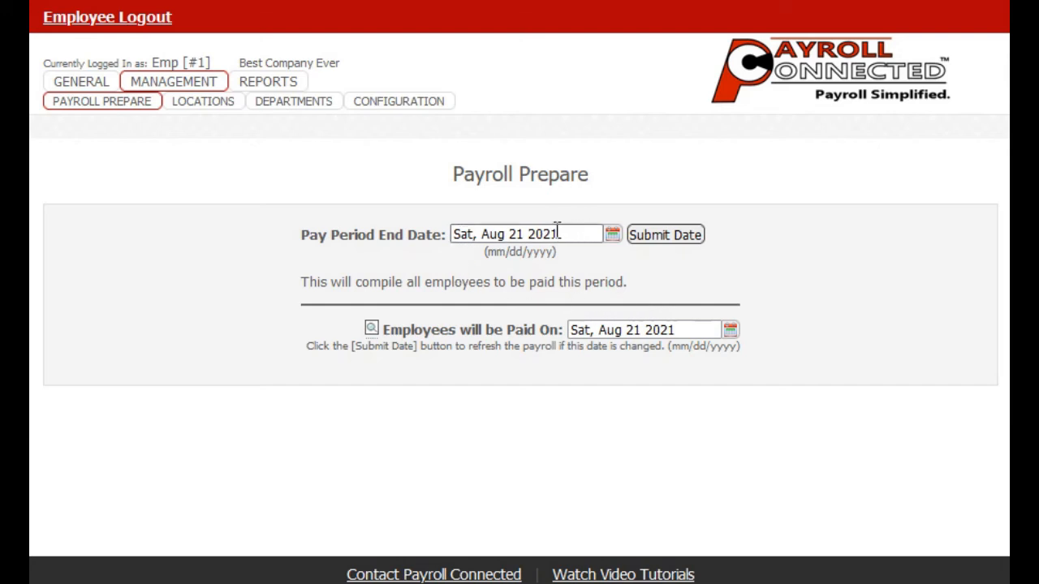
{"action": "left_click", "coordinate": [772, 296]}
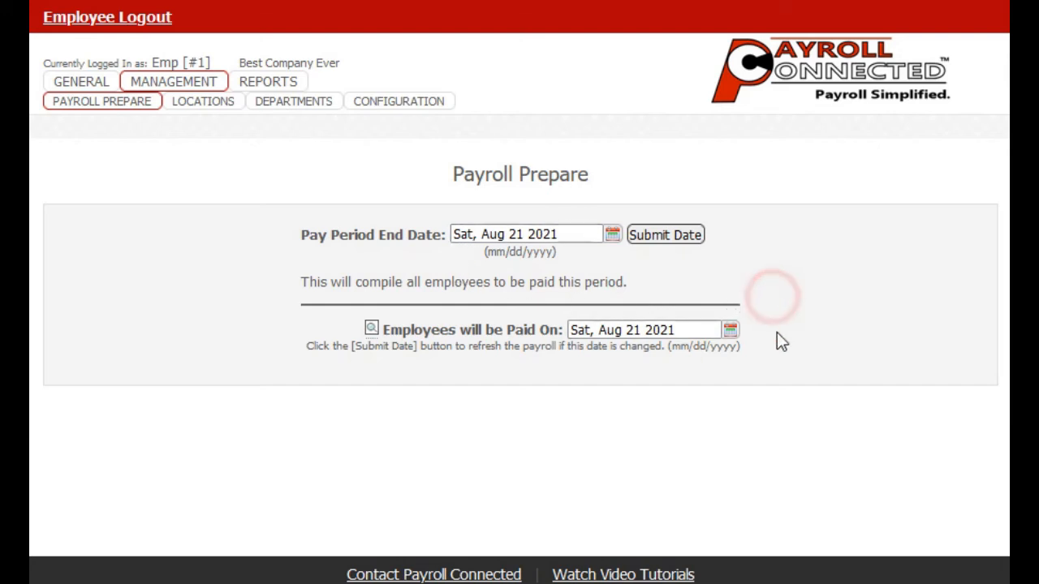
Submit the payroll dates to compile the employees, and review their hours in the Employee List Summary
{"action": "left_click", "coordinate": [732, 331]}
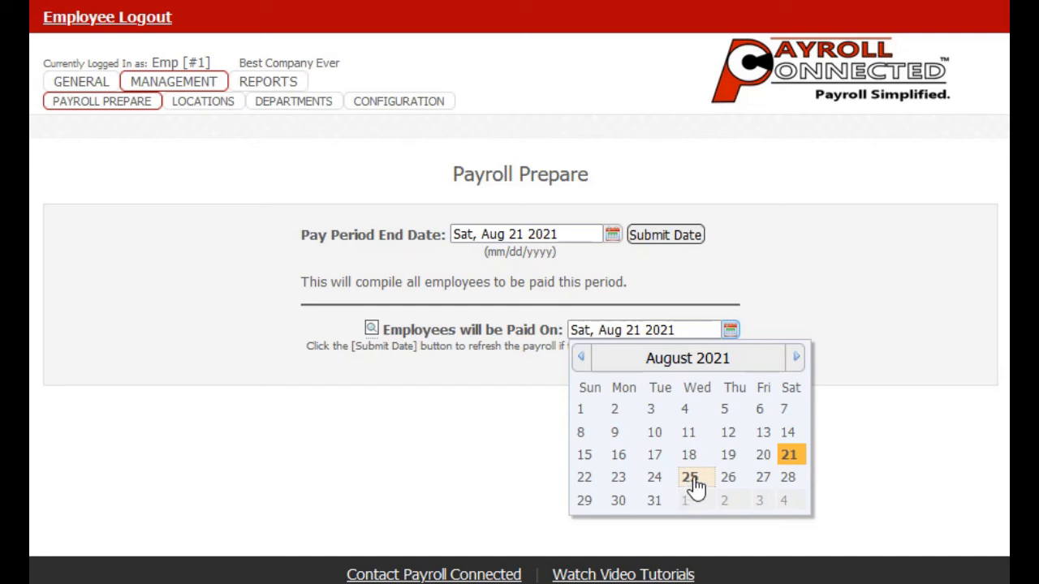
{"action": "left_click", "coordinate": [789, 279]}
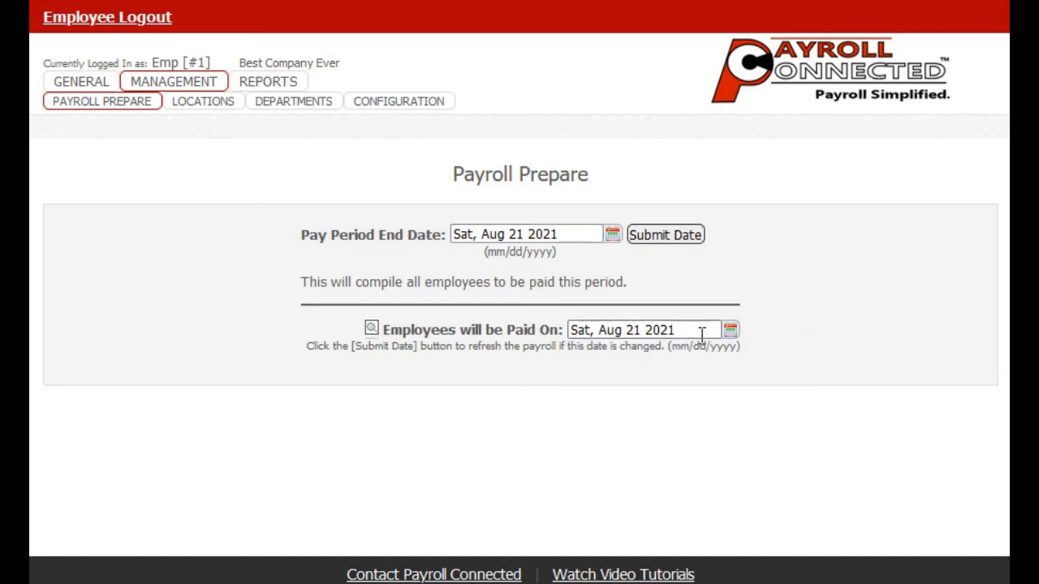
{"action": "left_click", "coordinate": [670, 237]}
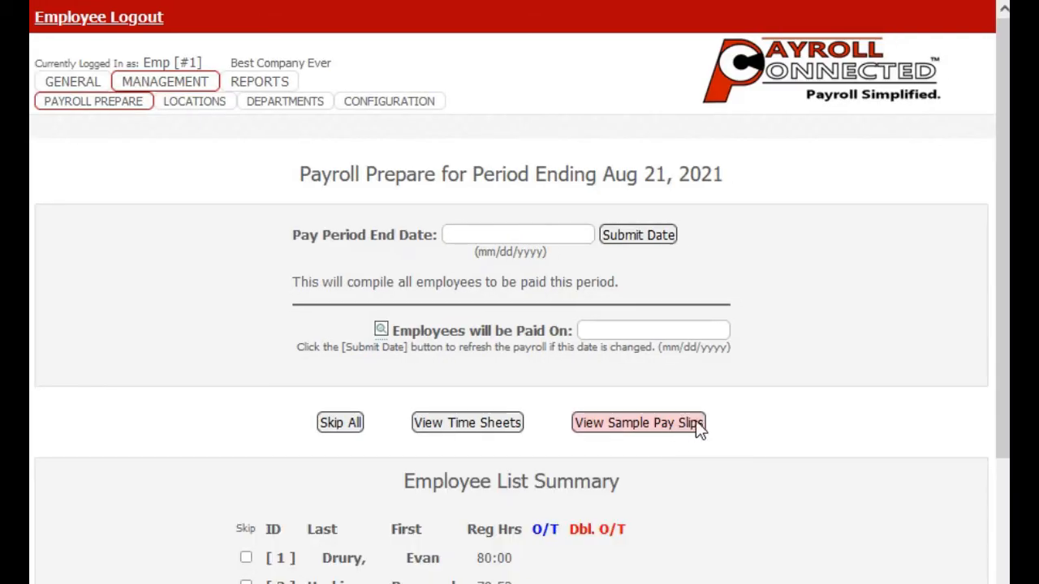
{"action": "scroll", "coordinate": [761, 397], "scroll_direction": "down", "scroll_amount": 3}
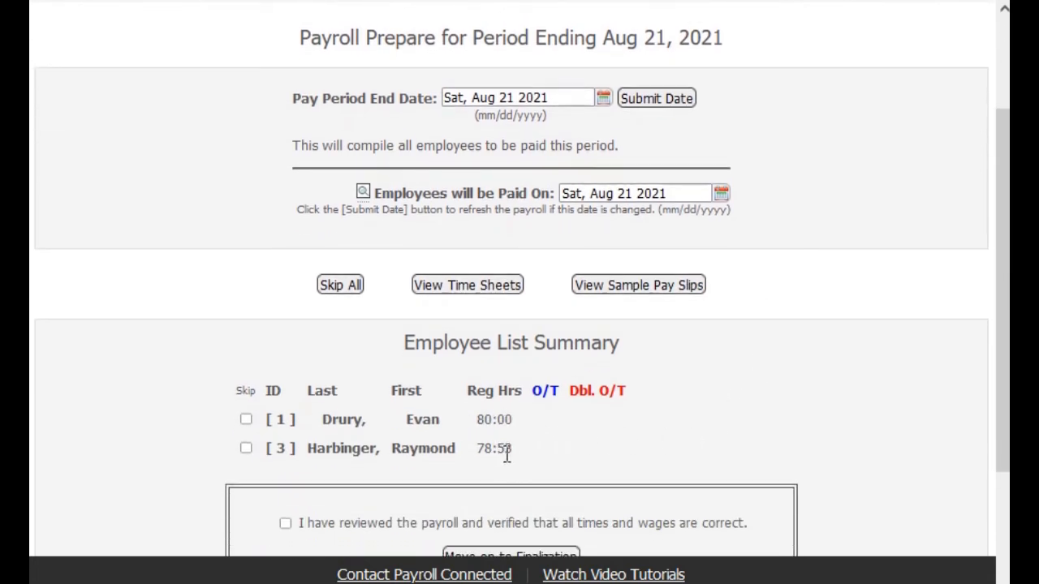
View the employee time sheets for the pay period enlarged to 90%, and close them
{"action": "left_click", "coordinate": [477, 287]}
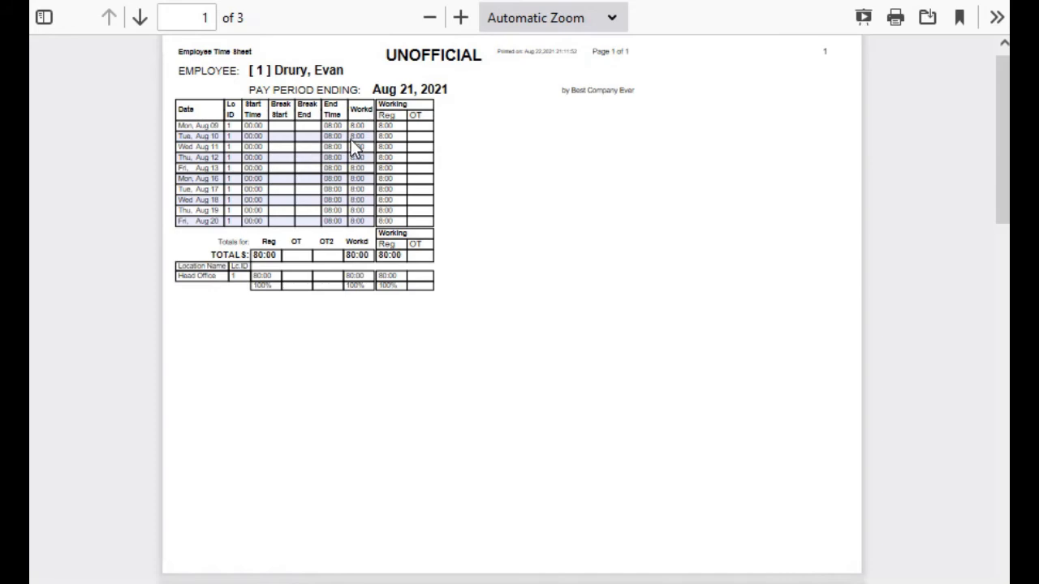
{"action": "left_click", "coordinate": [460, 17]}
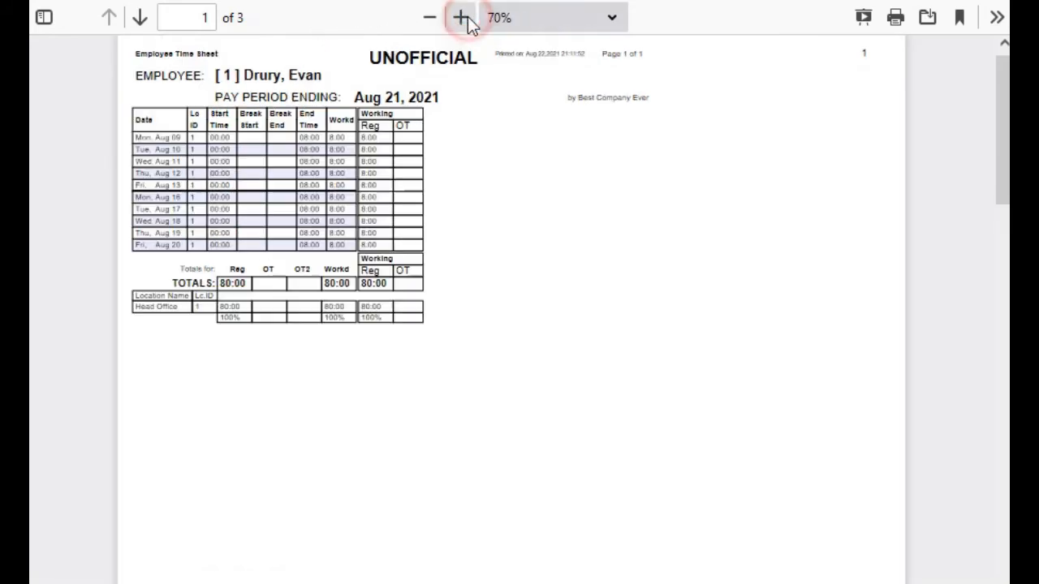
{"action": "left_click", "coordinate": [460, 17]}
{"action": "left_click", "coordinate": [460, 17]}
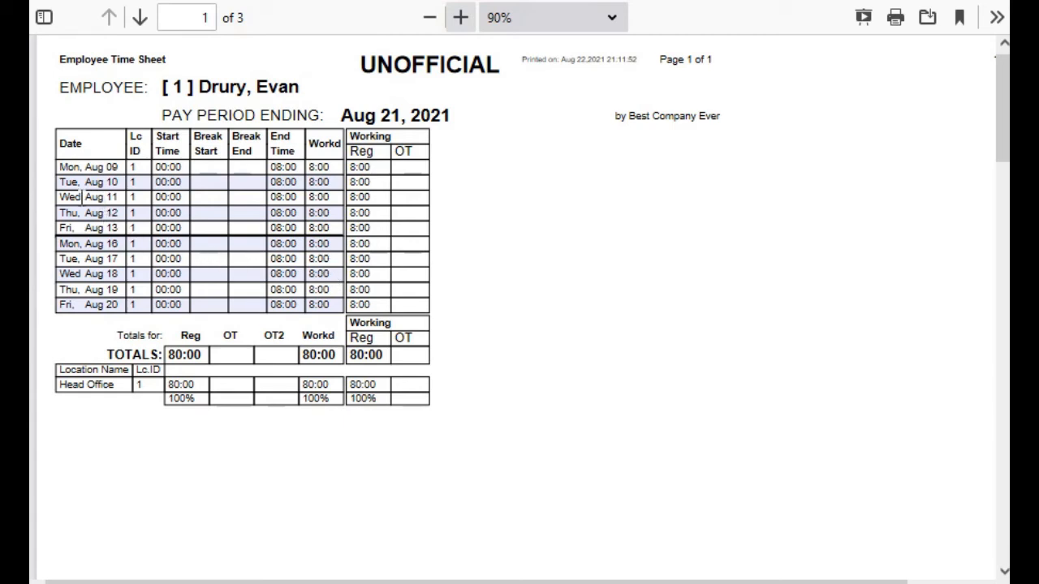
{"action": "double_click", "coordinate": [86, 197]}
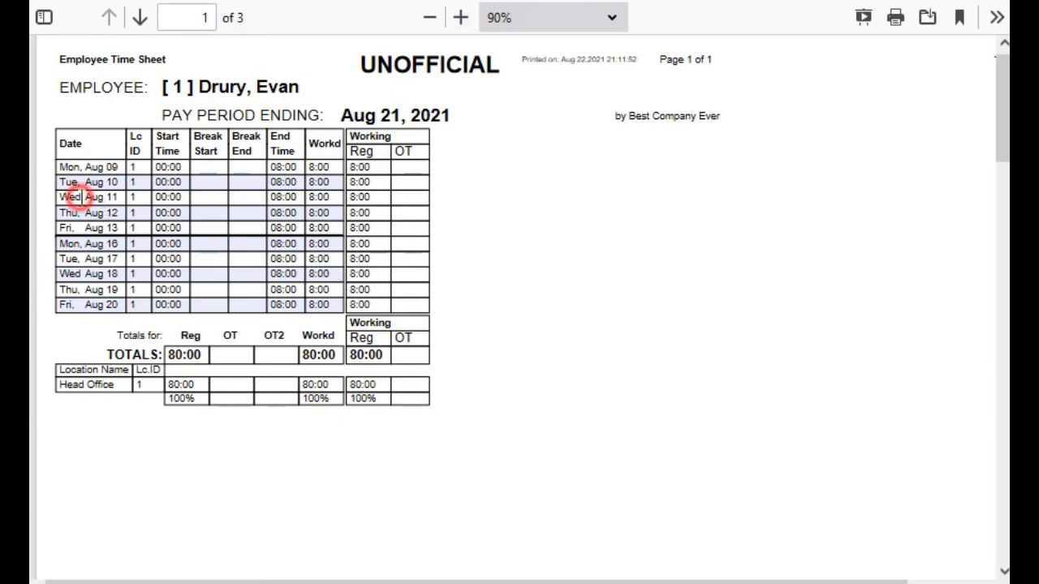
{"action": "left_click", "coordinate": [244, 203]}
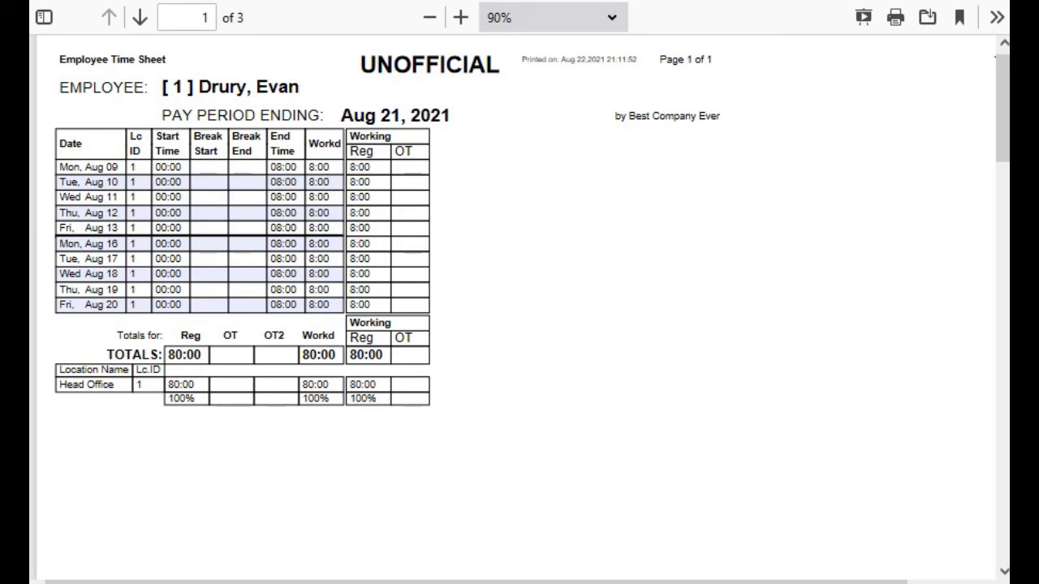
{"action": "key", "text": "ctrl+w"}
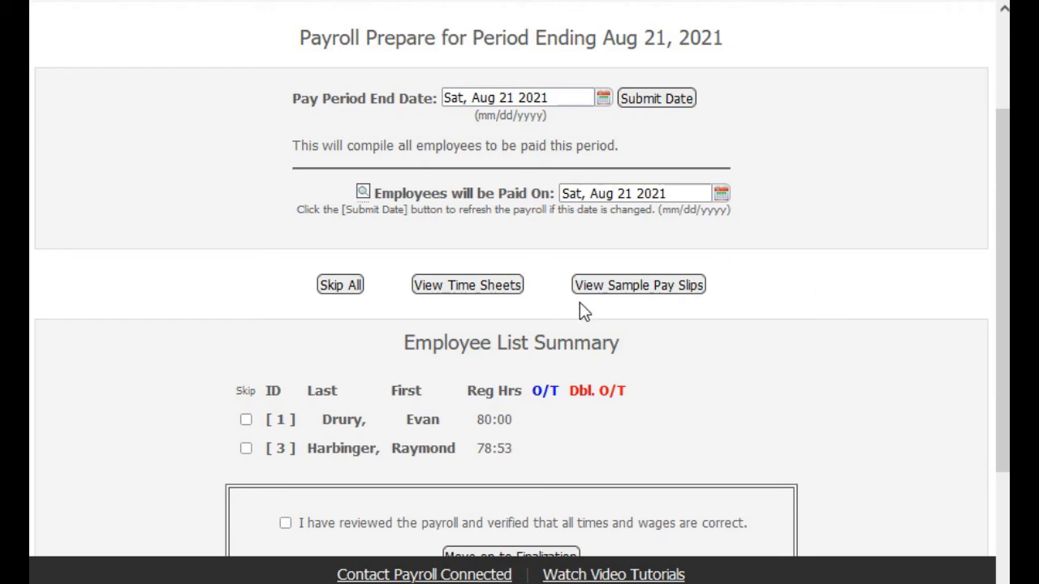
View the sample pay slips, check the first employee's gross and net pay, and close them
{"action": "left_click", "coordinate": [665, 290]}
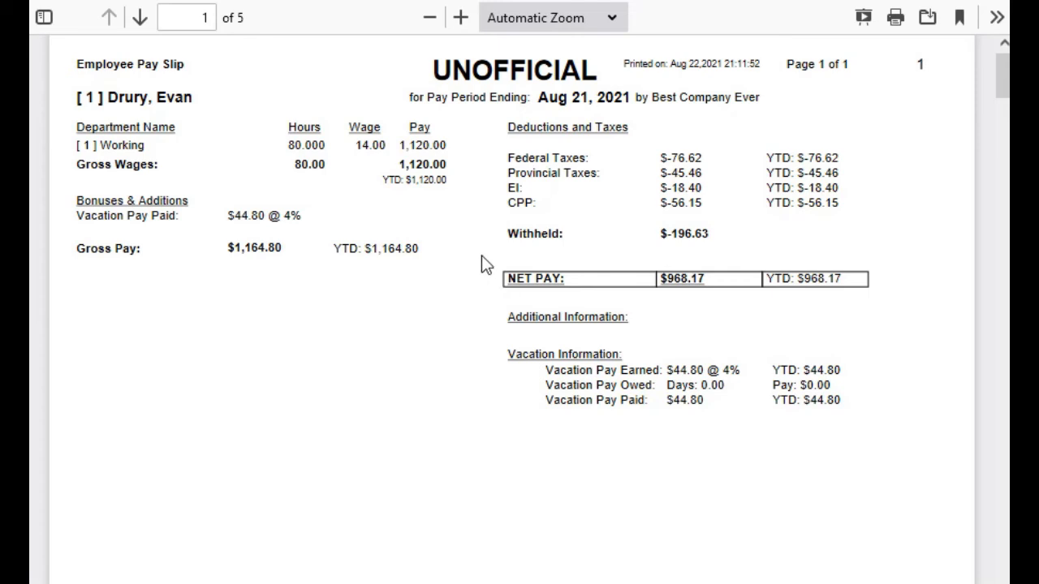
{"action": "right_click", "coordinate": [482, 255]}
{"action": "left_click", "coordinate": [444, 277]}
{"action": "left_click_drag", "start_coordinate": [712, 278], "coordinate": [647, 279]}
{"action": "left_click", "coordinate": [674, 279]}
{"action": "key", "text": "ctrl+w"}
Return to the Scheduler, set the shift date to August 9, 2021, and choose the last employee in the list
{"action": "scroll", "coordinate": [809, 397], "scroll_direction": "down", "scroll_amount": 2}
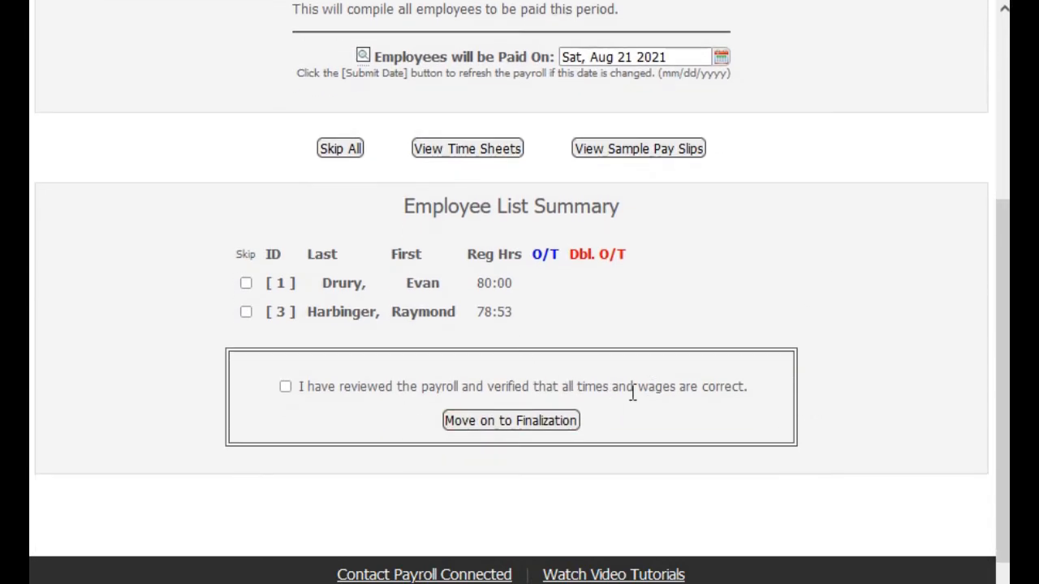
{"action": "scroll", "coordinate": [618, 405], "scroll_direction": "up", "scroll_amount": 4}
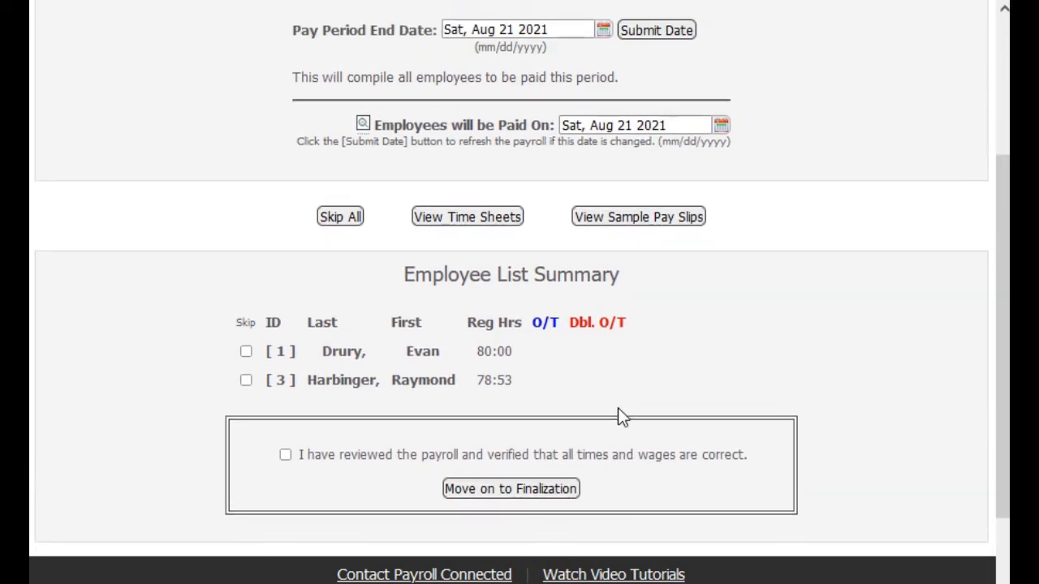
{"action": "scroll", "coordinate": [619, 410], "scroll_direction": "down", "scroll_amount": 1}
{"action": "scroll", "coordinate": [619, 418], "scroll_direction": "up", "scroll_amount": 1}
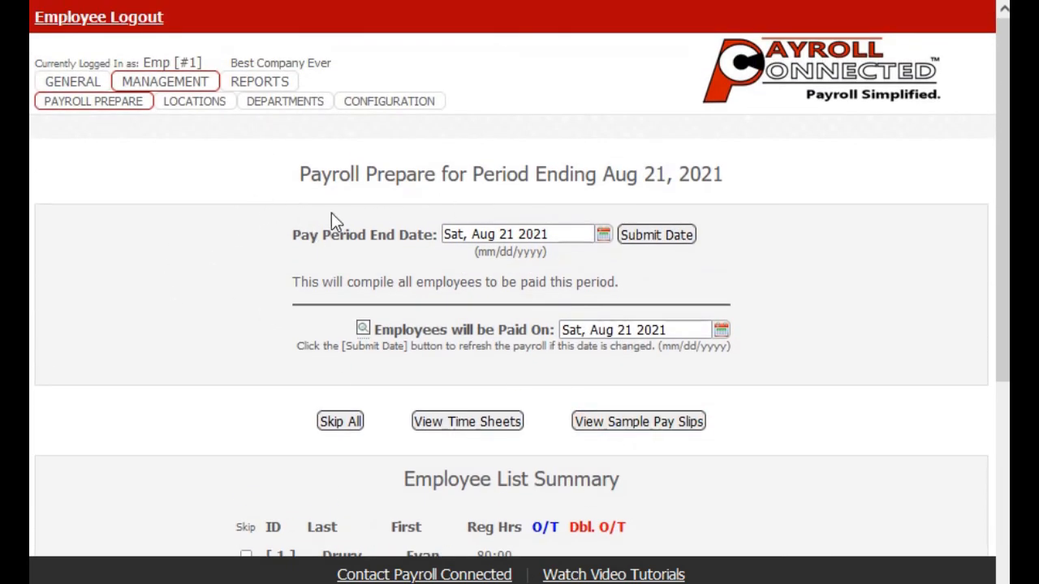
{"action": "mouse_move", "coordinate": [76, 83]}
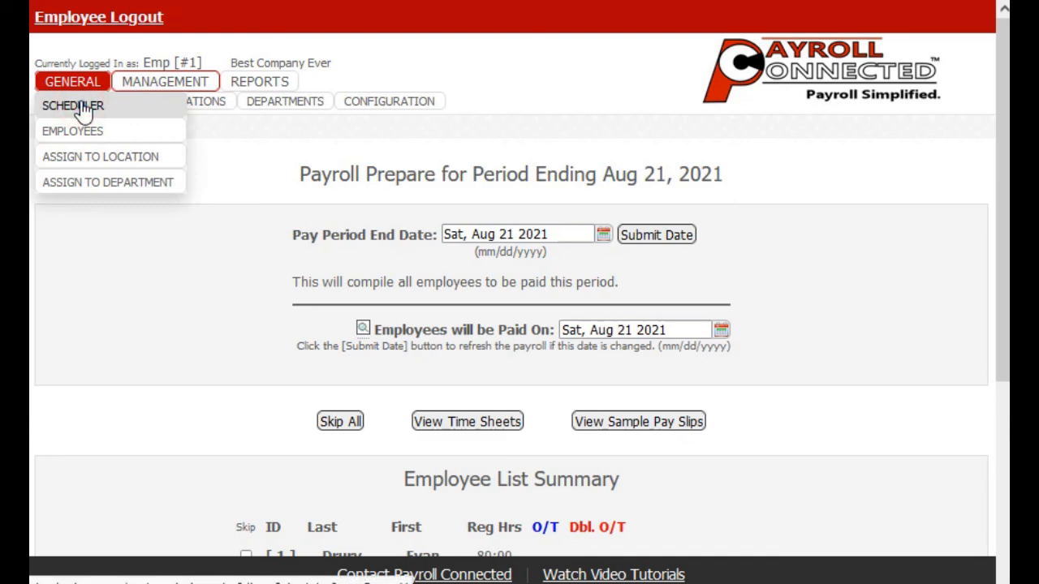
{"action": "left_click", "coordinate": [81, 106]}
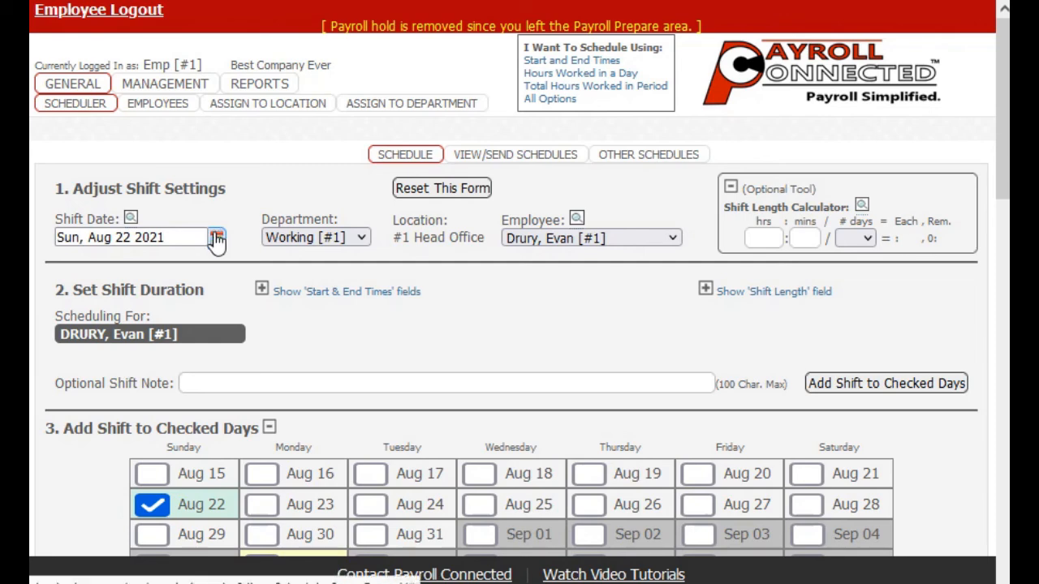
{"action": "left_click", "coordinate": [216, 238]}
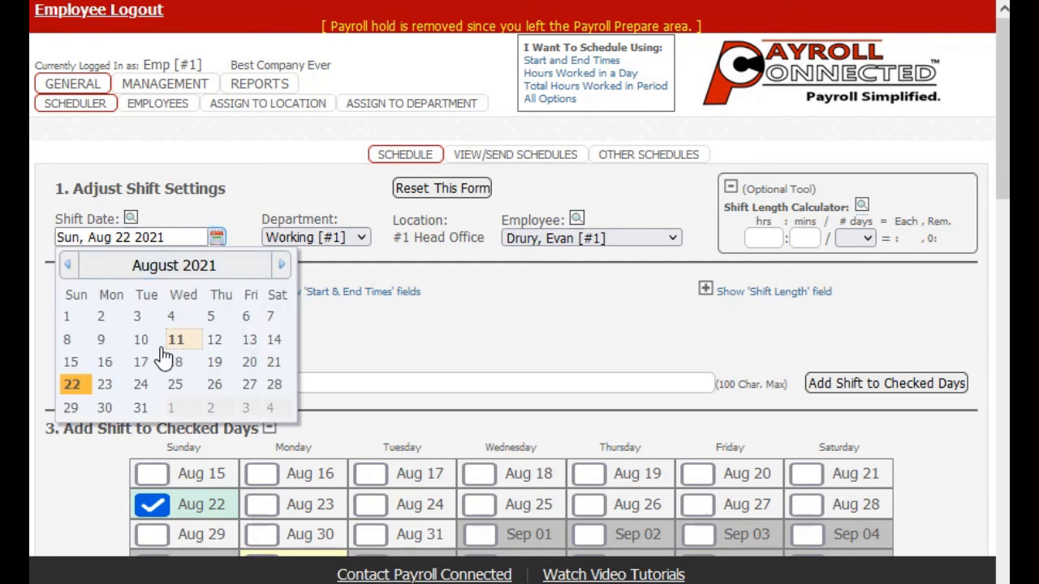
{"action": "left_click", "coordinate": [102, 341]}
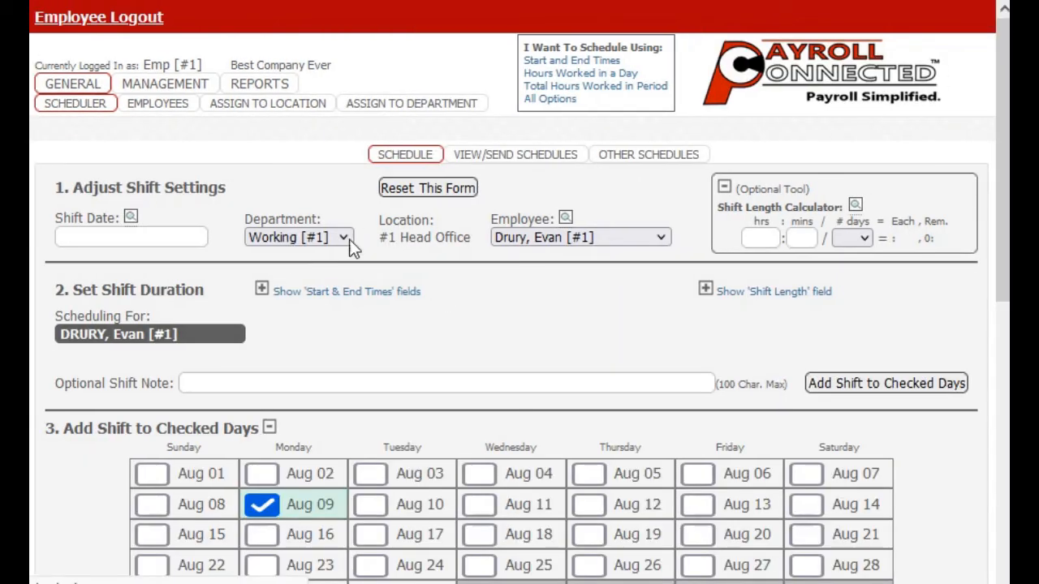
{"action": "left_click", "coordinate": [622, 237]}
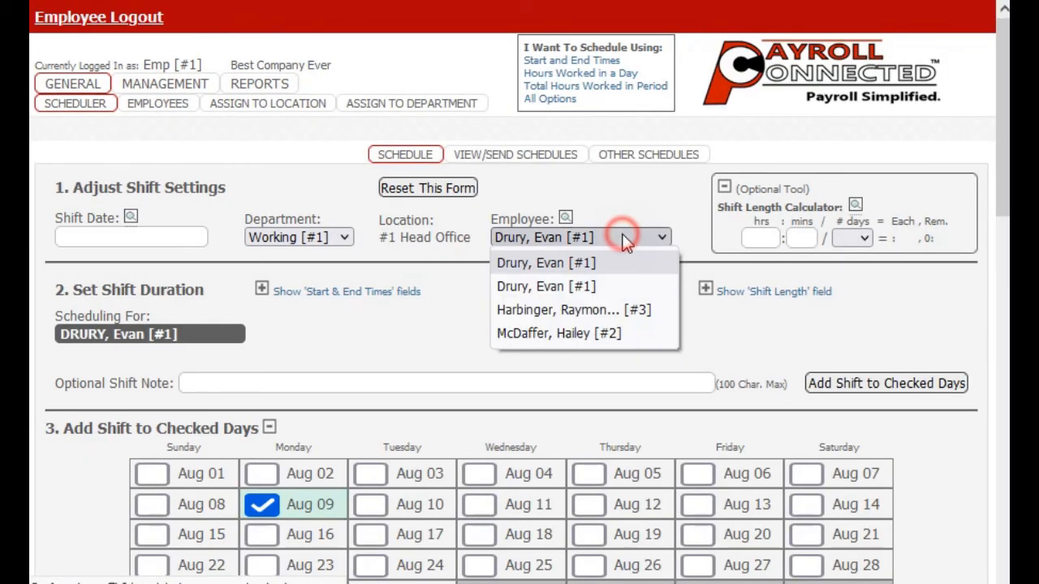
{"action": "left_click", "coordinate": [596, 334]}
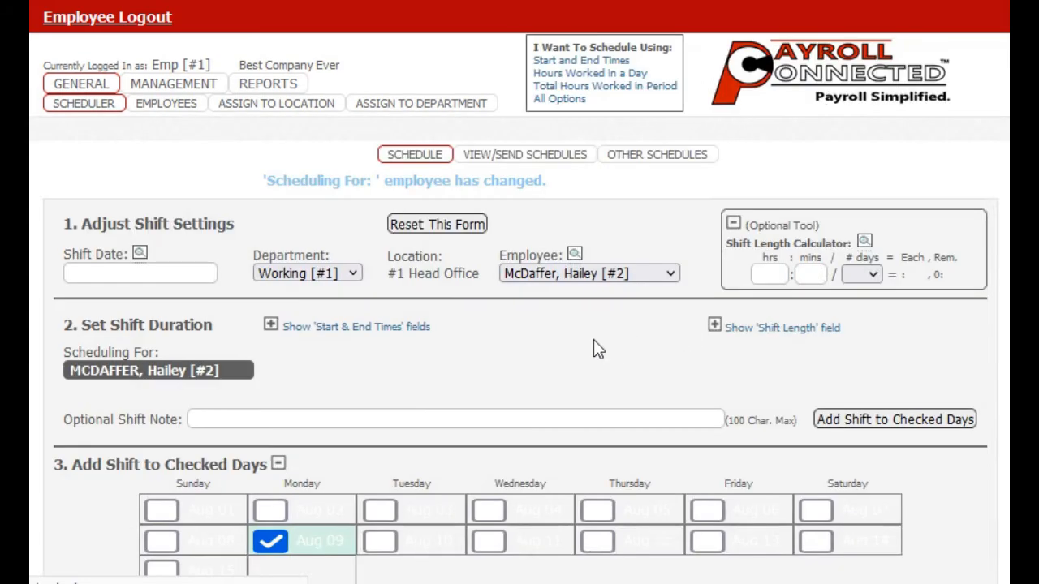
Divide a total of 65 hours and 30 minutes over 9 days in the Shift Length Calculator
{"action": "left_click", "coordinate": [767, 275]}
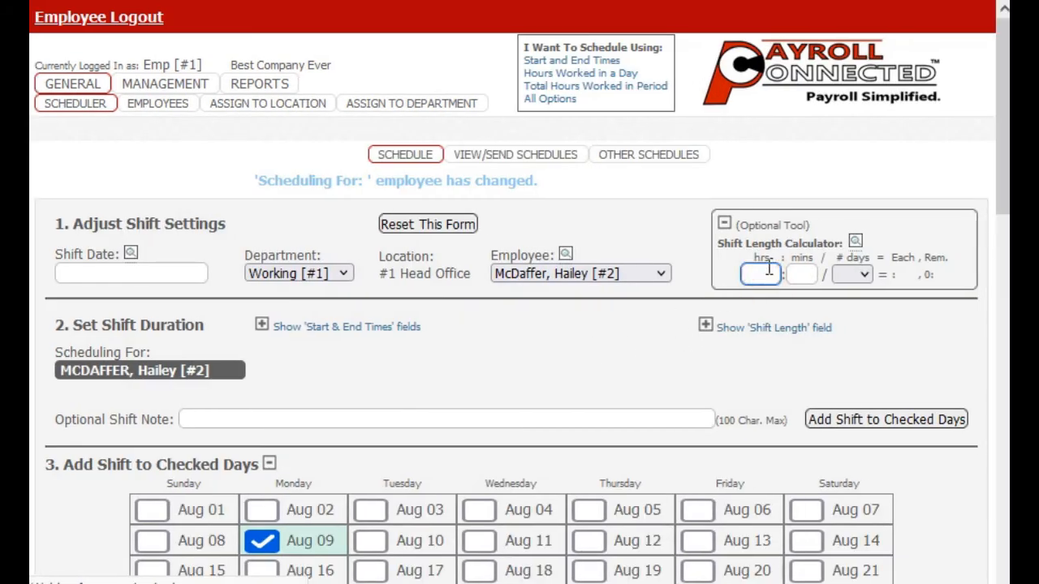
{"action": "type", "text": "65"}
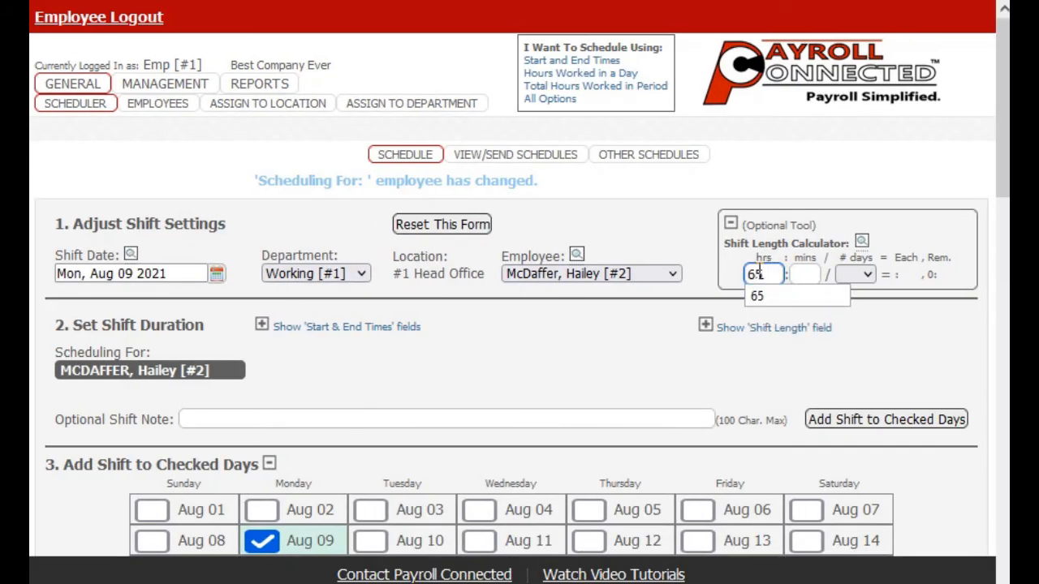
{"action": "left_click", "coordinate": [801, 274]}
{"action": "type", "text": "30"}
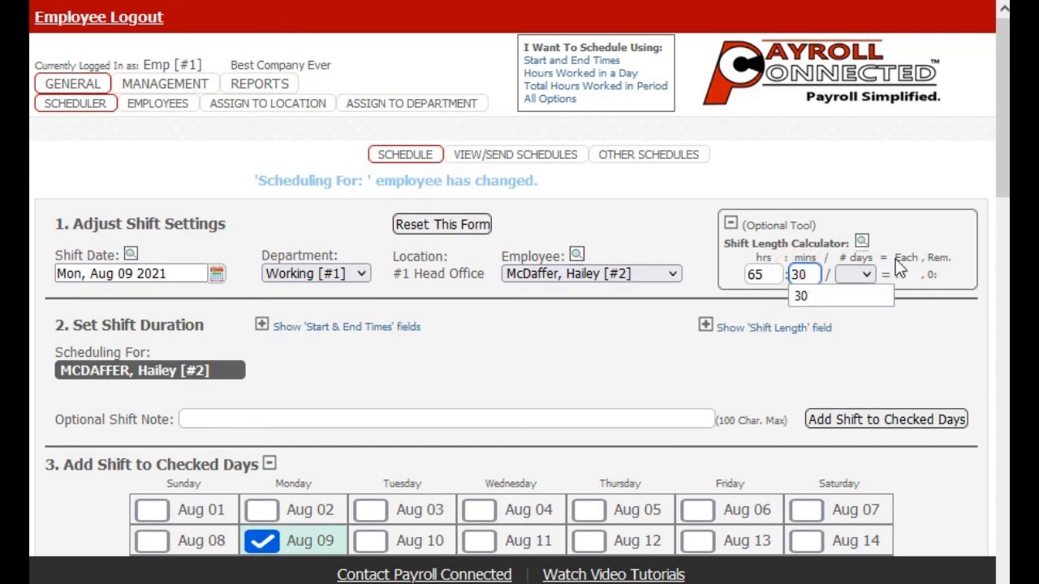
{"action": "left_click", "coordinate": [857, 274]}
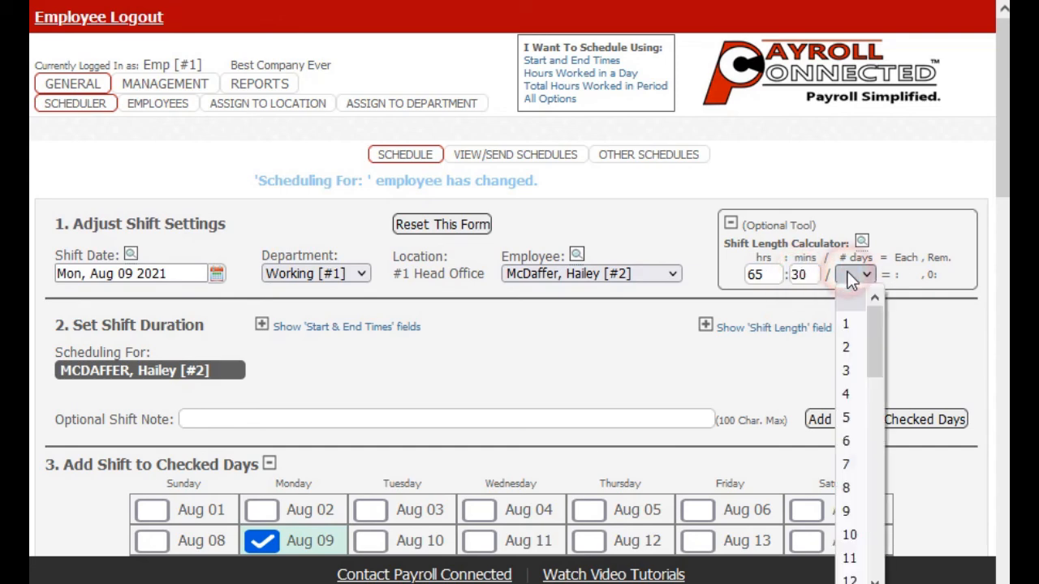
{"action": "left_click", "coordinate": [859, 510]}
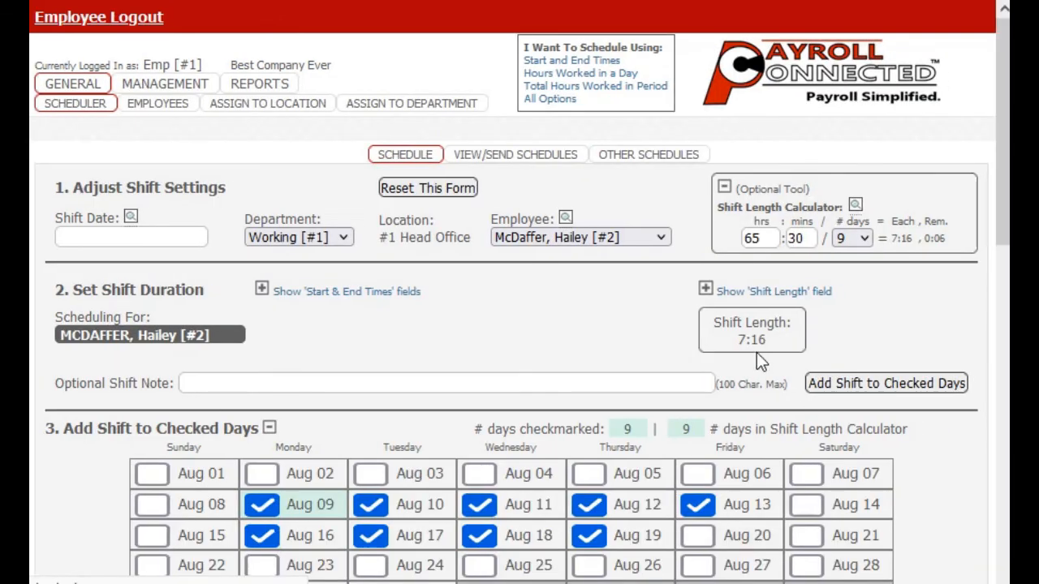
Replace August 18 with August 20 in the checked days, add the shifts, and check them in the employee's monthly schedule
{"action": "scroll", "coordinate": [892, 332], "scroll_direction": "down", "scroll_amount": 2}
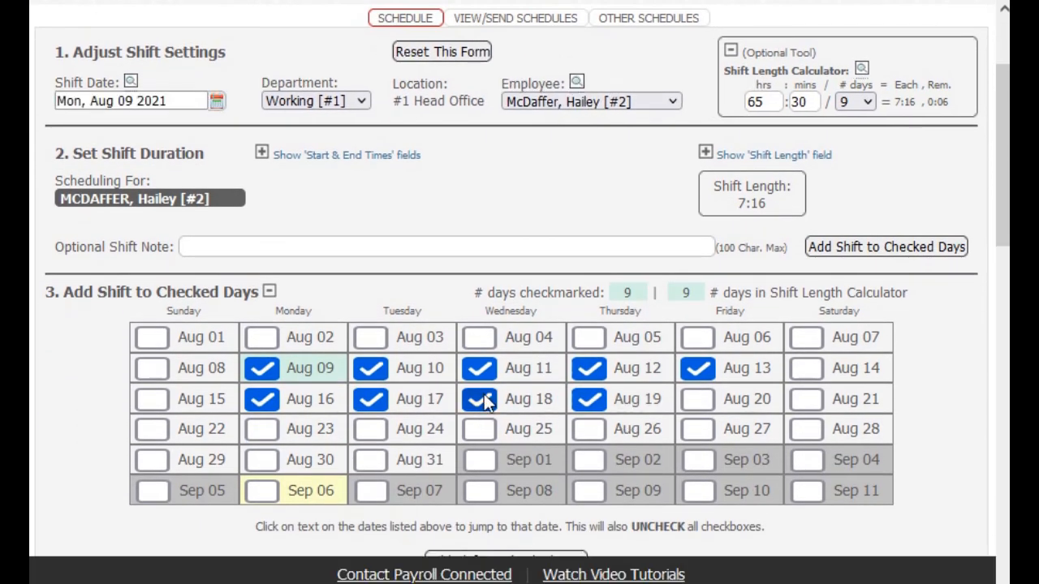
{"action": "left_click", "coordinate": [482, 396]}
{"action": "left_click", "coordinate": [696, 398]}
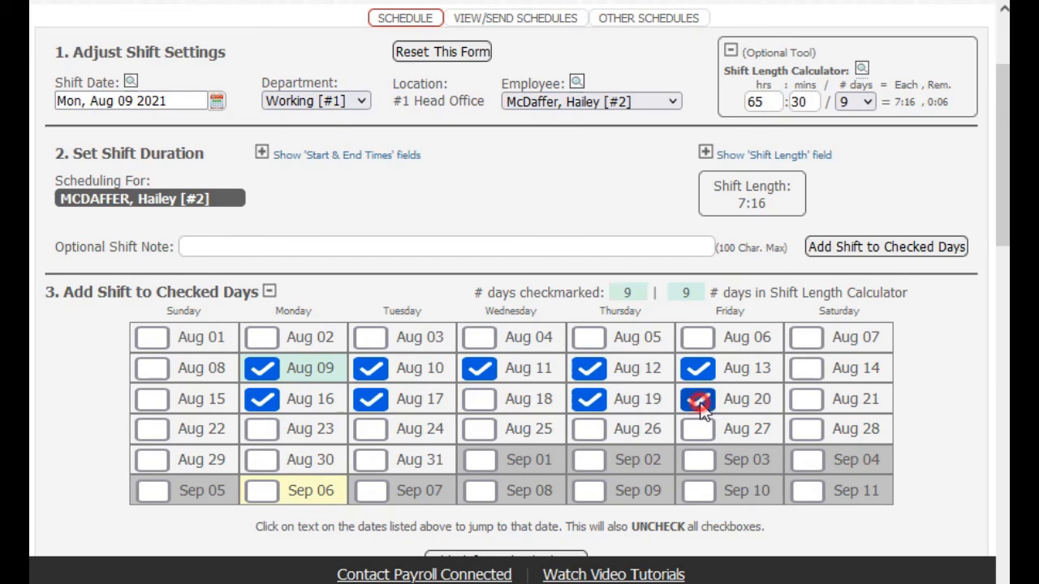
{"action": "left_click", "coordinate": [920, 246]}
{"action": "scroll", "coordinate": [875, 340], "scroll_direction": "down", "scroll_amount": 3}
{"action": "scroll", "coordinate": [869, 332], "scroll_direction": "down", "scroll_amount": 8}
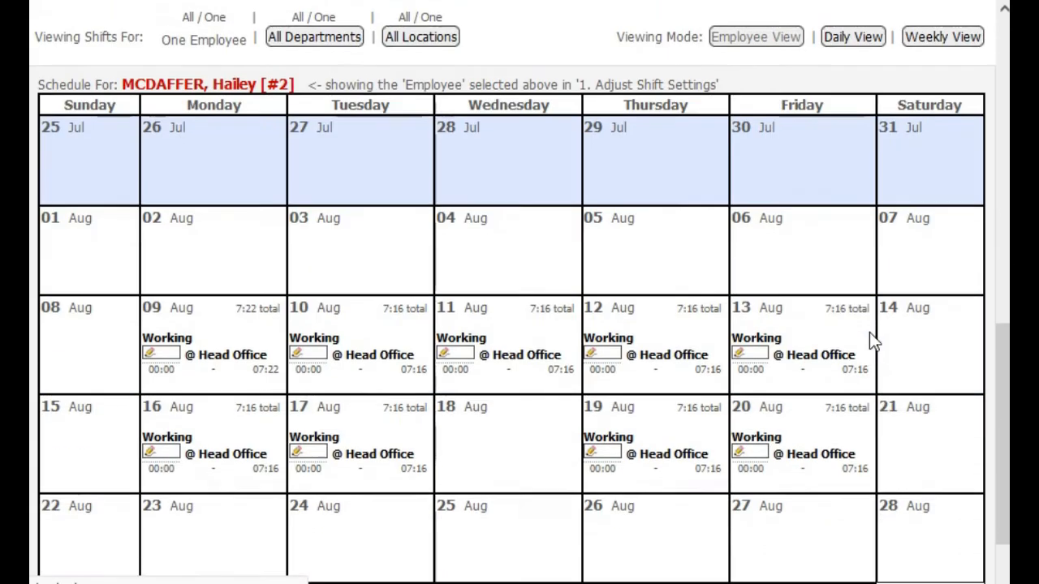
Prepare the payroll with the pay period end date and the employee pay date both set to August 21, 2021
{"action": "scroll", "coordinate": [872, 345], "scroll_direction": "up", "scroll_amount": 10}
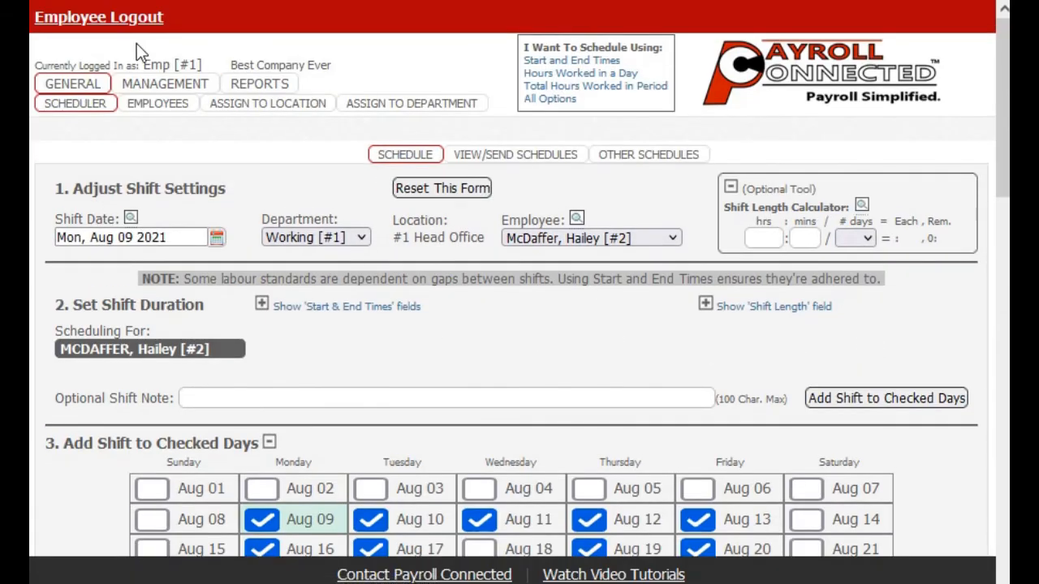
{"action": "mouse_move", "coordinate": [150, 84]}
{"action": "left_click", "coordinate": [178, 119]}
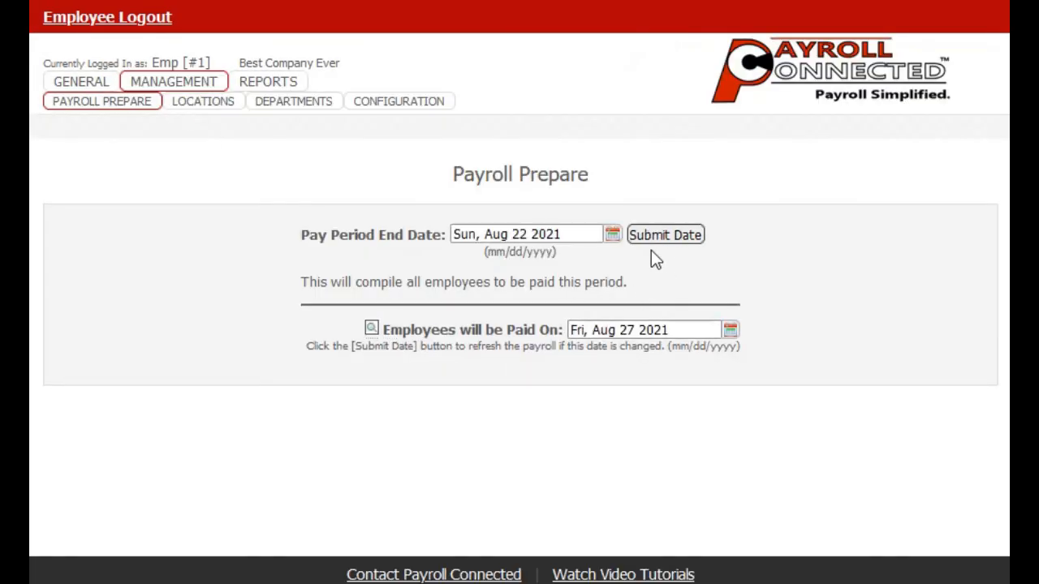
{"action": "left_click", "coordinate": [613, 234]}
{"action": "left_click", "coordinate": [661, 359]}
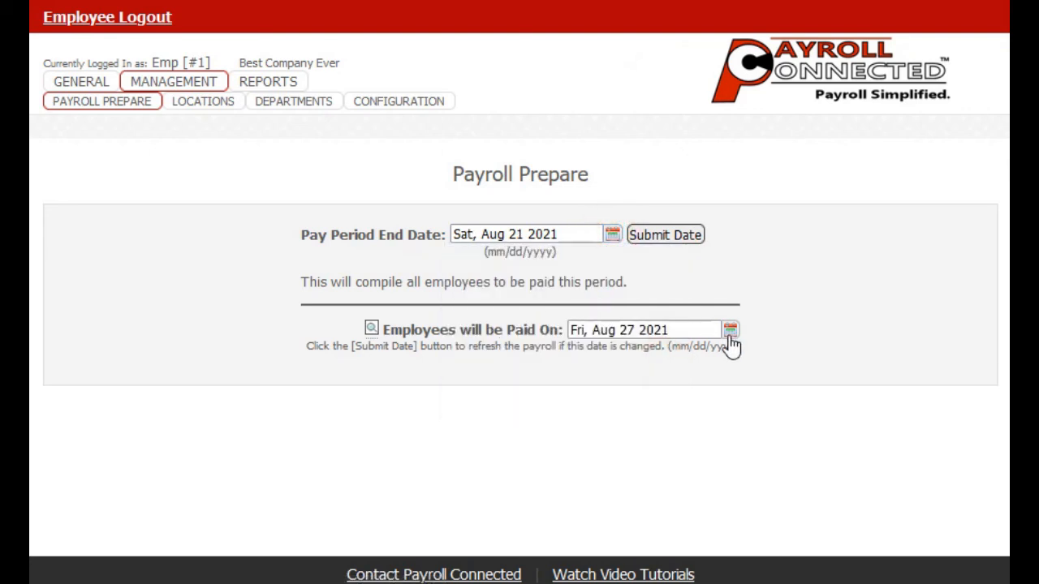
{"action": "left_click", "coordinate": [730, 331]}
{"action": "left_click", "coordinate": [777, 460]}
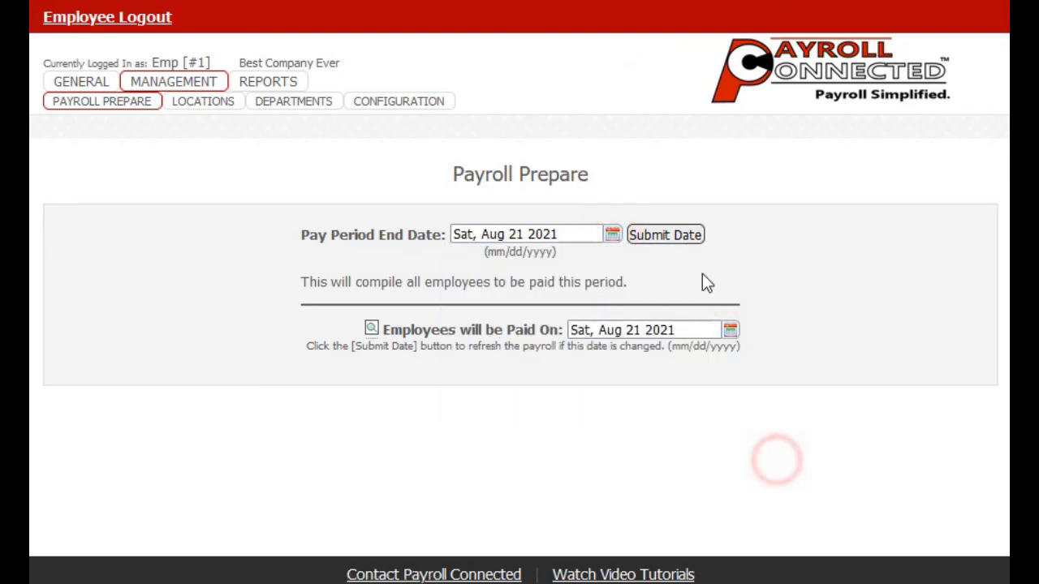
{"action": "left_click", "coordinate": [683, 233]}
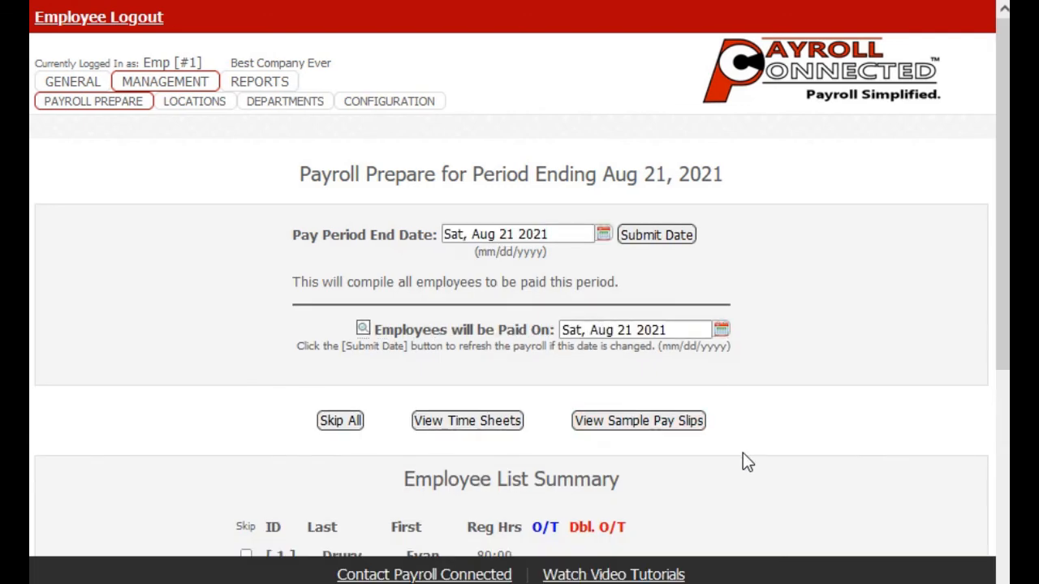
Check the employee list summary, view the sample pay slips through to the Wages Summary on page 4, and close them
{"action": "scroll", "coordinate": [743, 456], "scroll_direction": "down", "scroll_amount": 3}
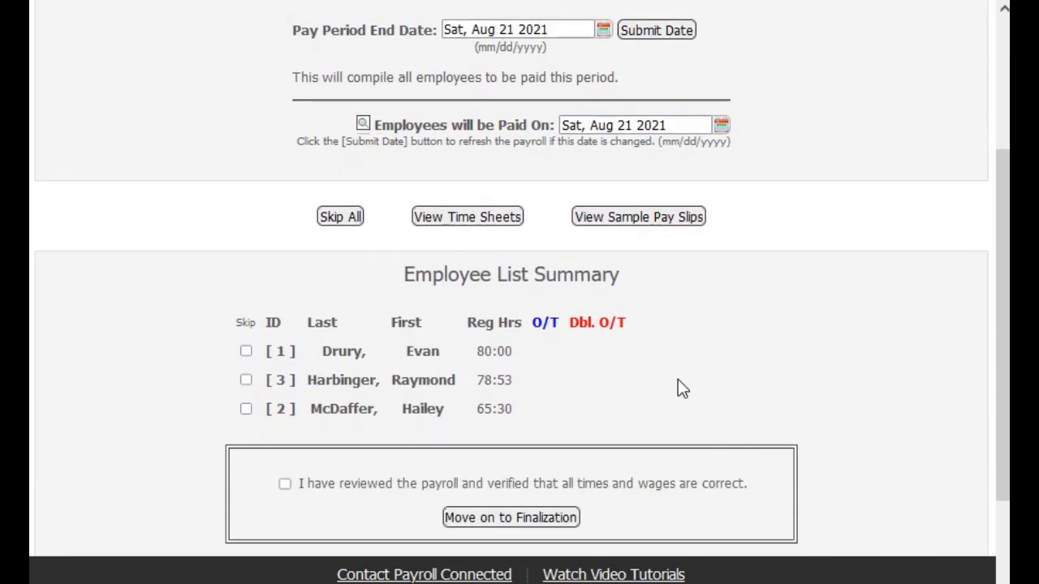
{"action": "left_click", "coordinate": [662, 217]}
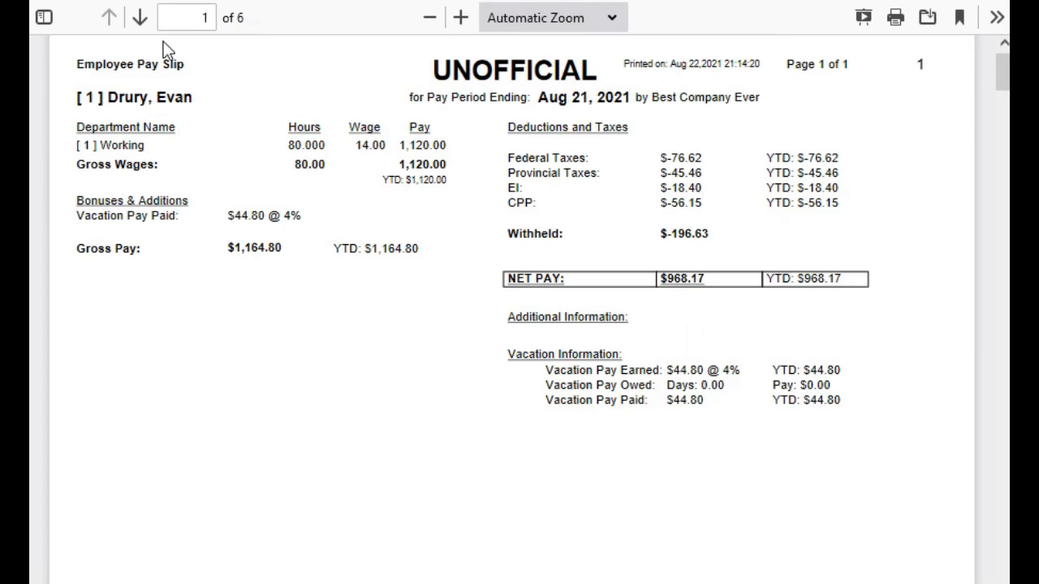
{"action": "left_click", "coordinate": [138, 19]}
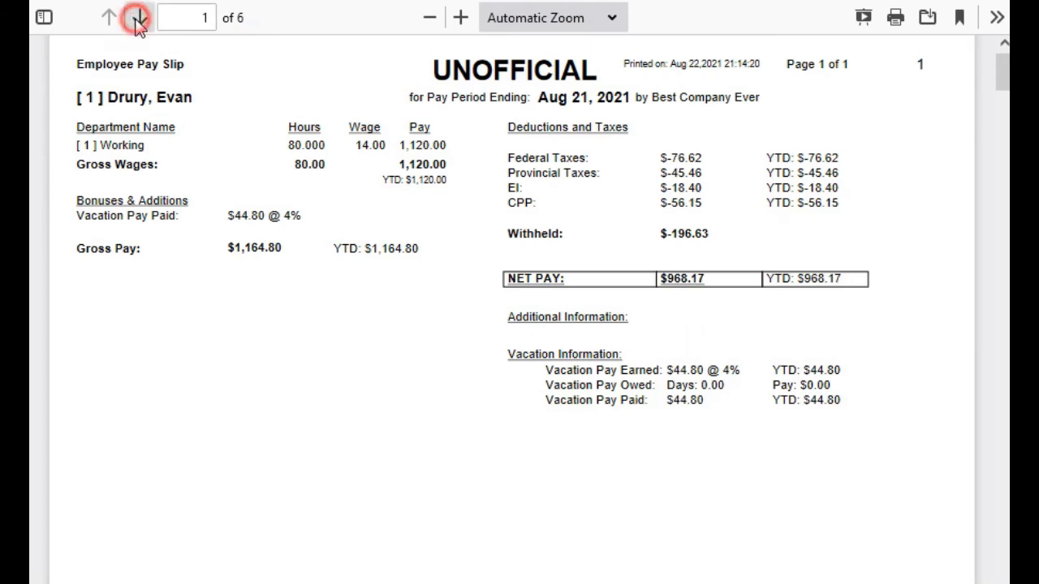
{"action": "left_click", "coordinate": [138, 20]}
{"action": "left_click", "coordinate": [138, 19]}
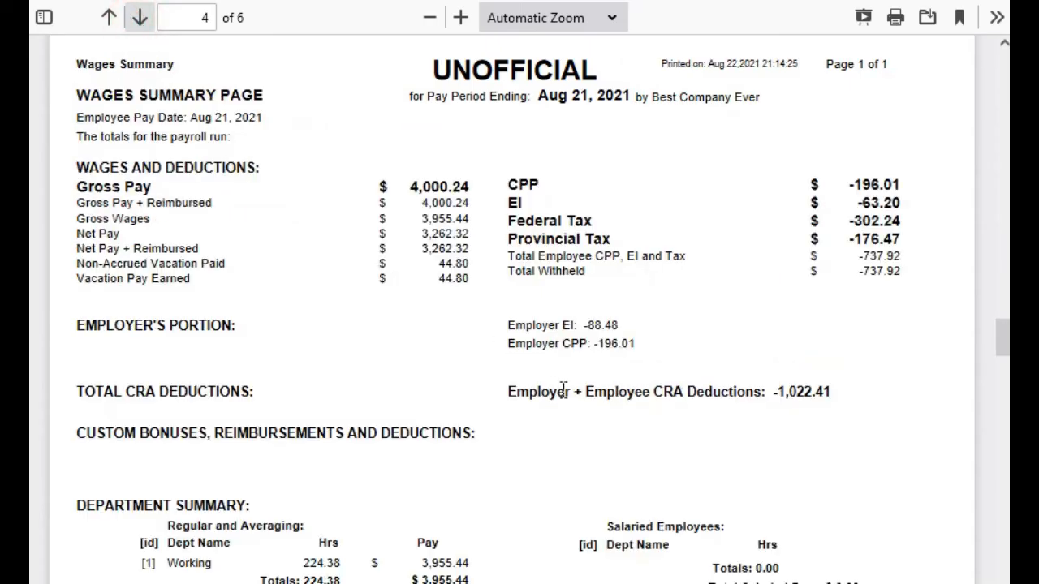
{"action": "key", "text": "ctrl+w"}
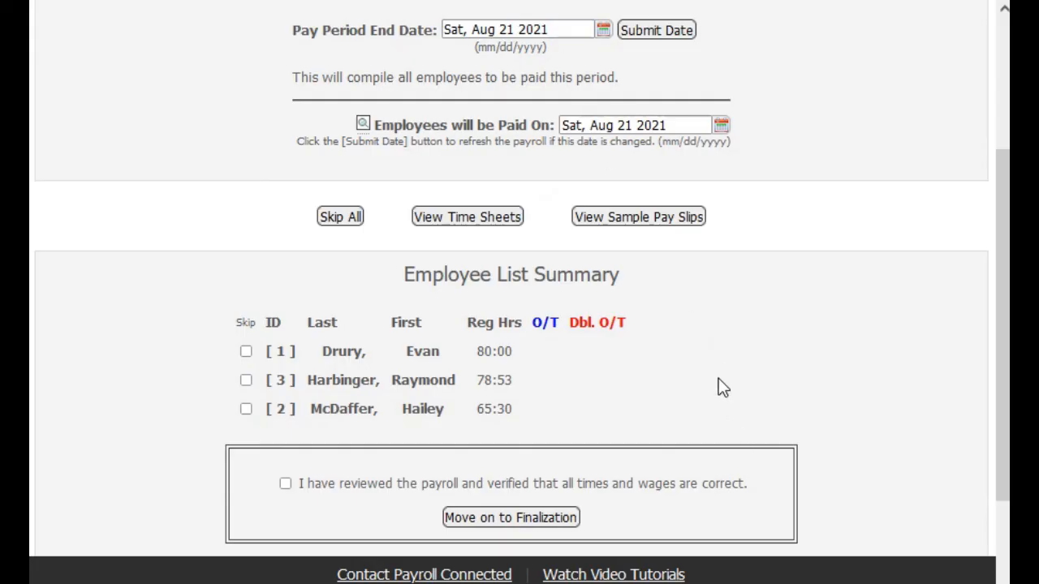
Leave Payroll Prepare for the Scheduler and open the directory of video tutorials
{"action": "scroll", "coordinate": [215, 177], "scroll_direction": "up", "scroll_amount": 3}
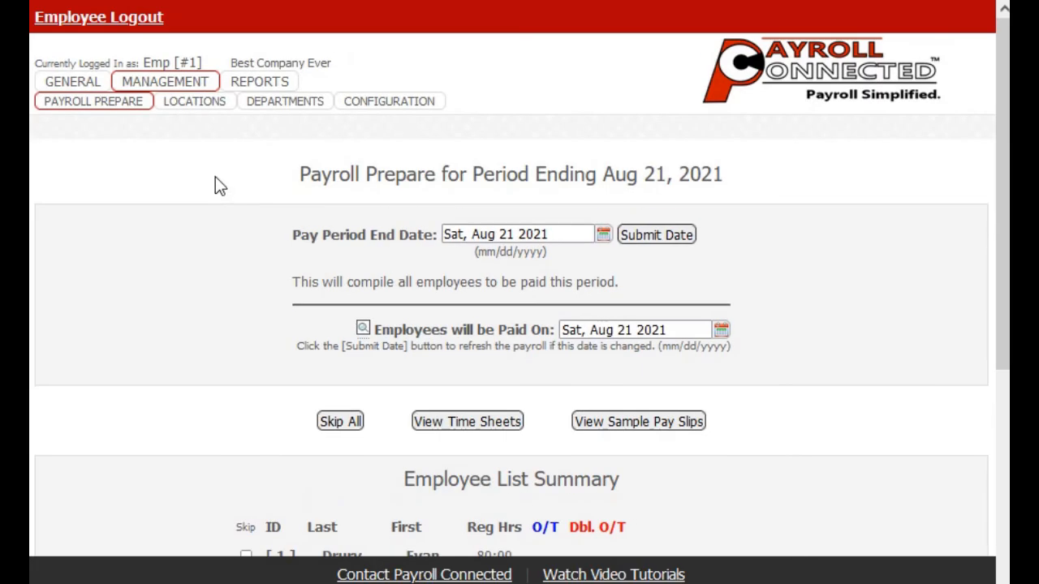
{"action": "mouse_move", "coordinate": [95, 91]}
{"action": "left_click", "coordinate": [77, 107]}
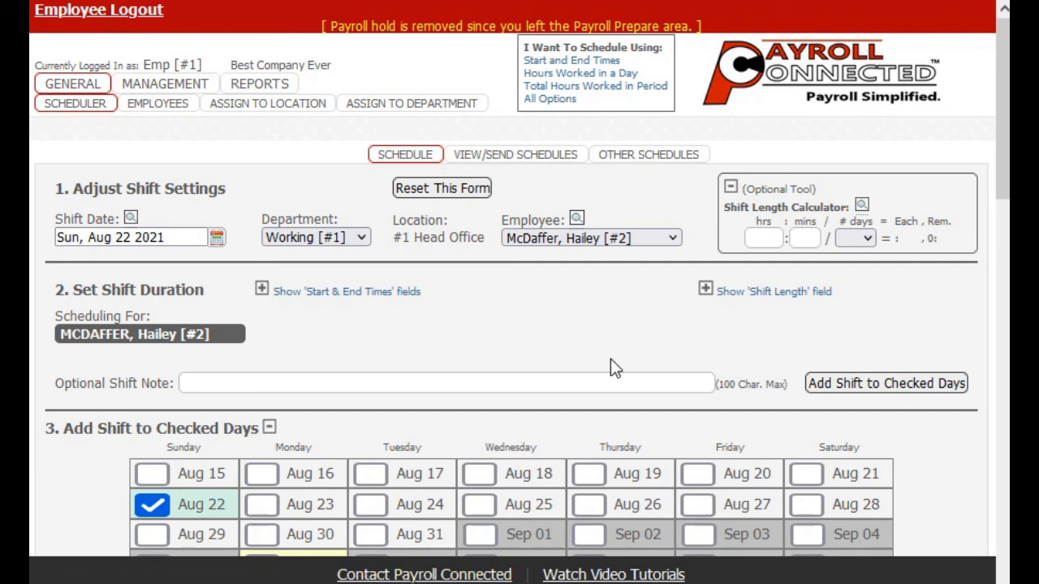
{"action": "left_click", "coordinate": [632, 575]}
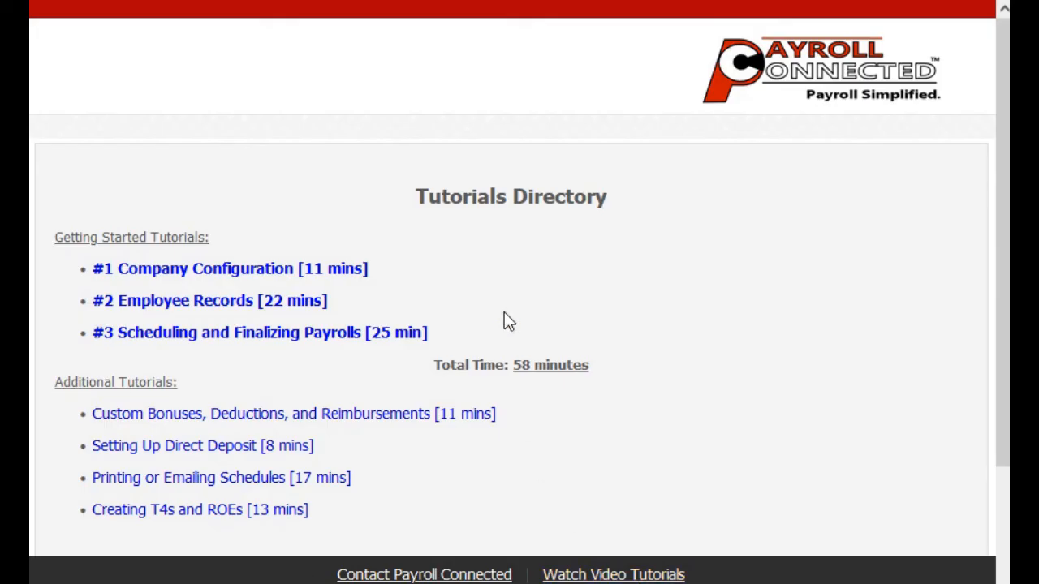